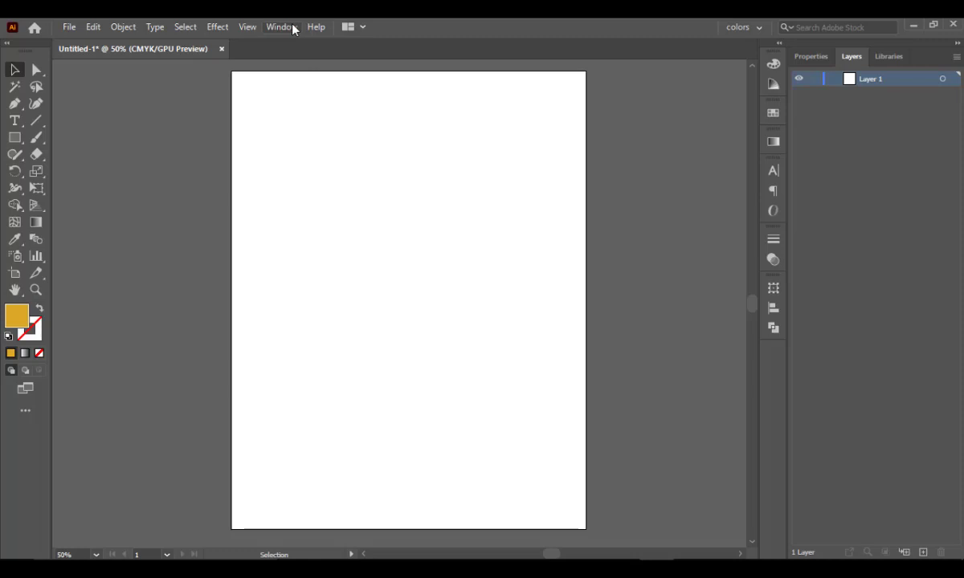
- Display the Appearance panel, enlarge it vertically and position it beside the artboard
{"action": "left_click", "coordinate": [293, 30]}
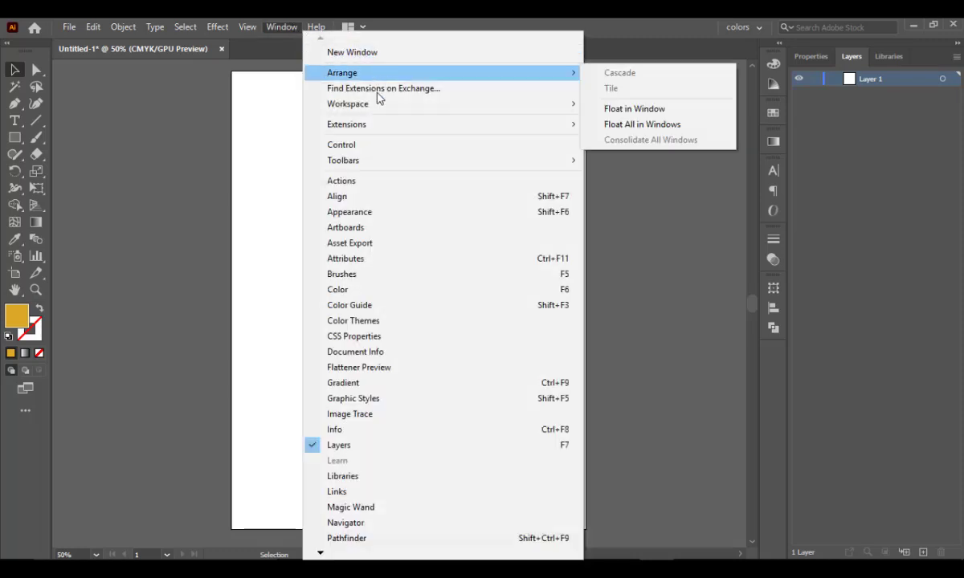
{"action": "left_click", "coordinate": [394, 215]}
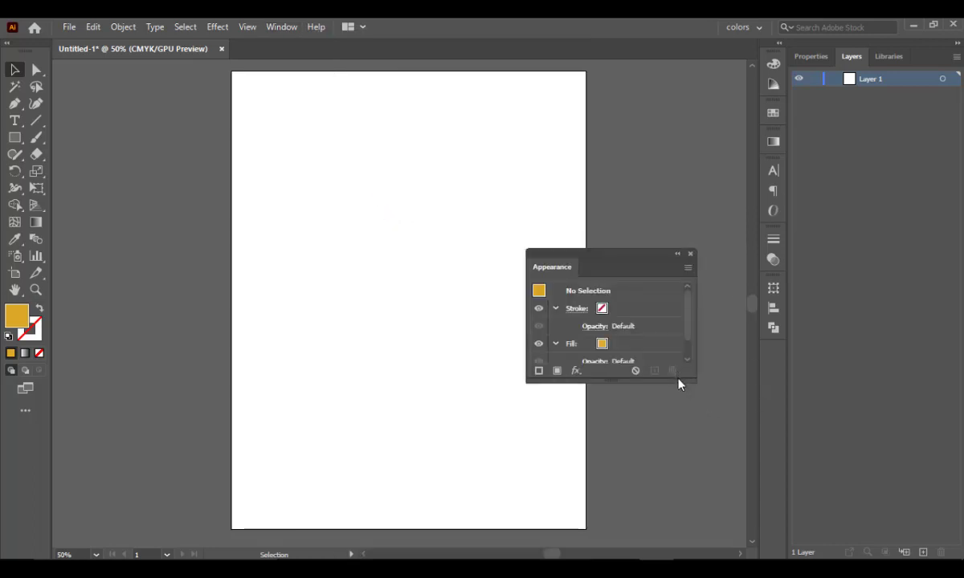
{"action": "left_click_drag", "start_coordinate": [680, 384], "coordinate": [691, 470]}
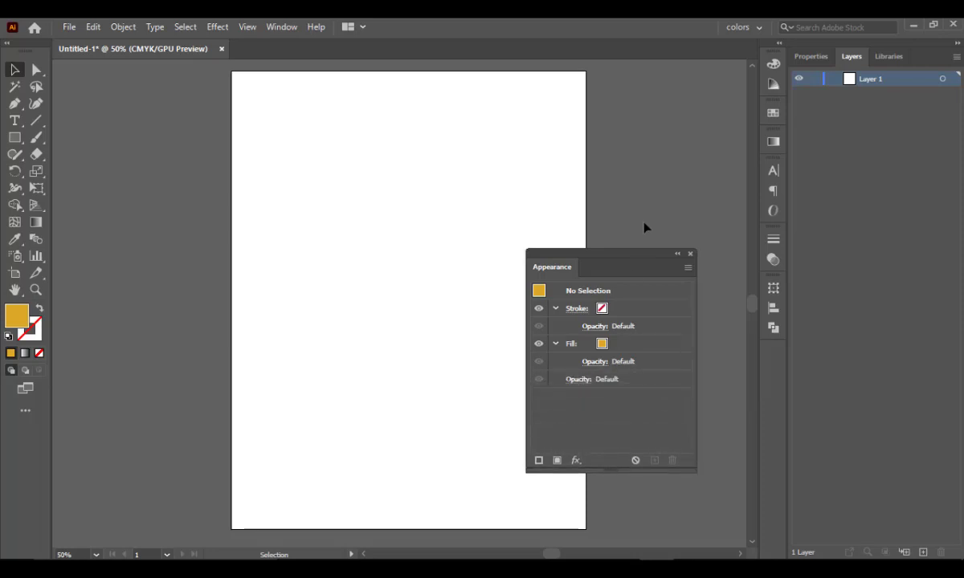
{"action": "left_click_drag", "start_coordinate": [634, 258], "coordinate": [672, 157]}
- Draw a wide rectangle across the upper middle of the artboard
{"action": "key", "text": "space"}
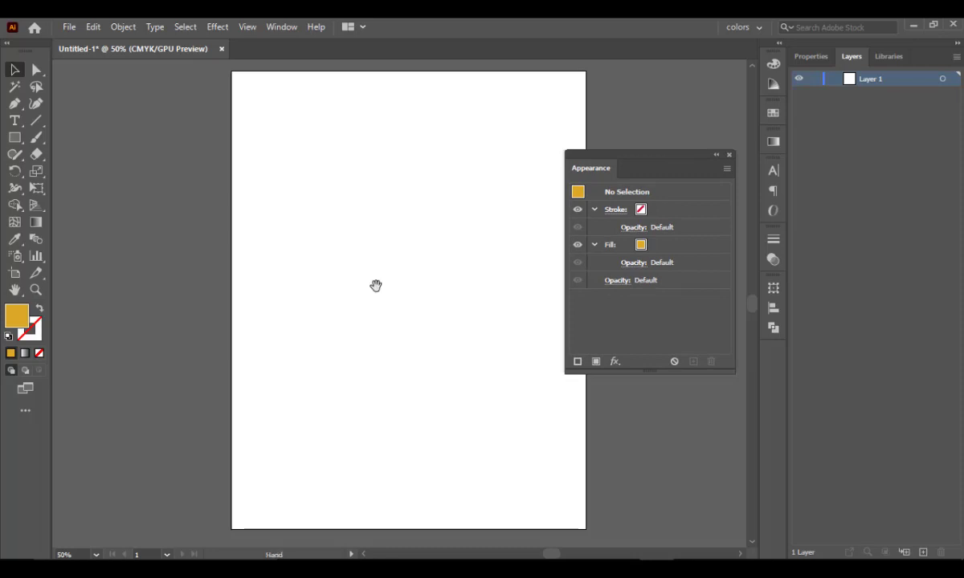
{"action": "left_click_drag", "start_coordinate": [377, 286], "coordinate": [283, 288]}
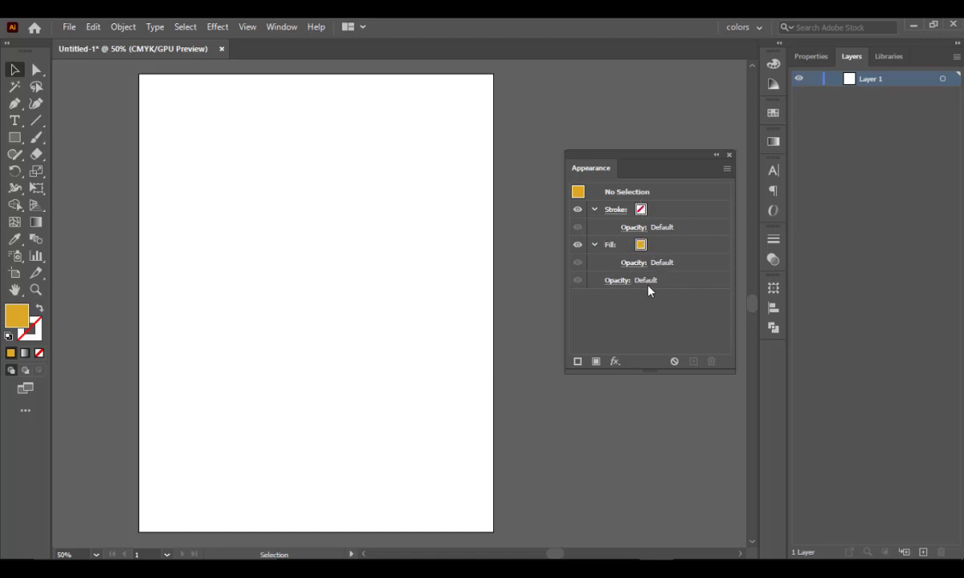
{"action": "left_click", "coordinate": [15, 137]}
{"action": "left_click_drag", "start_coordinate": [210, 195], "coordinate": [416, 329]}
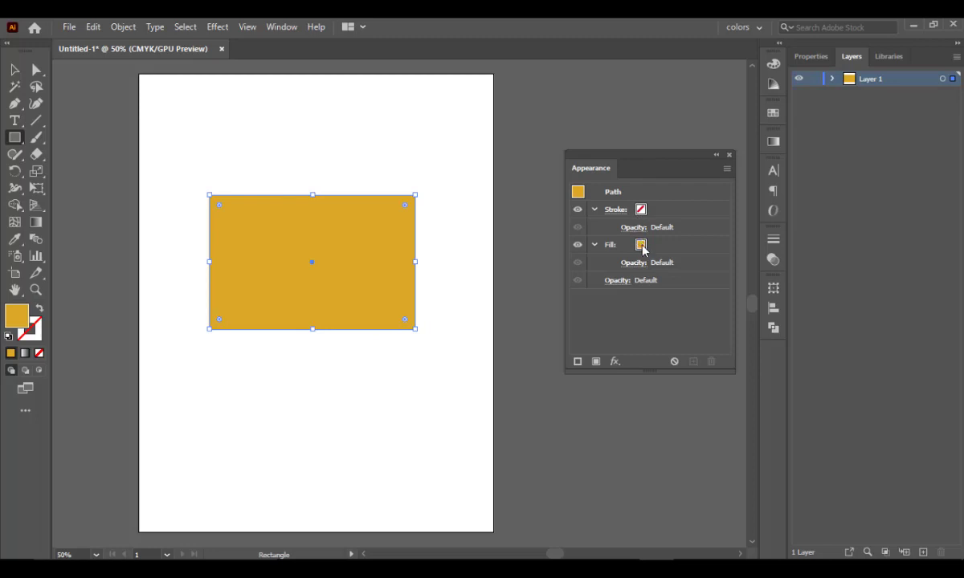
- Change the rectangle's fill to dark brown 4F412E with the Color Picker
{"action": "double_click", "coordinate": [18, 317]}
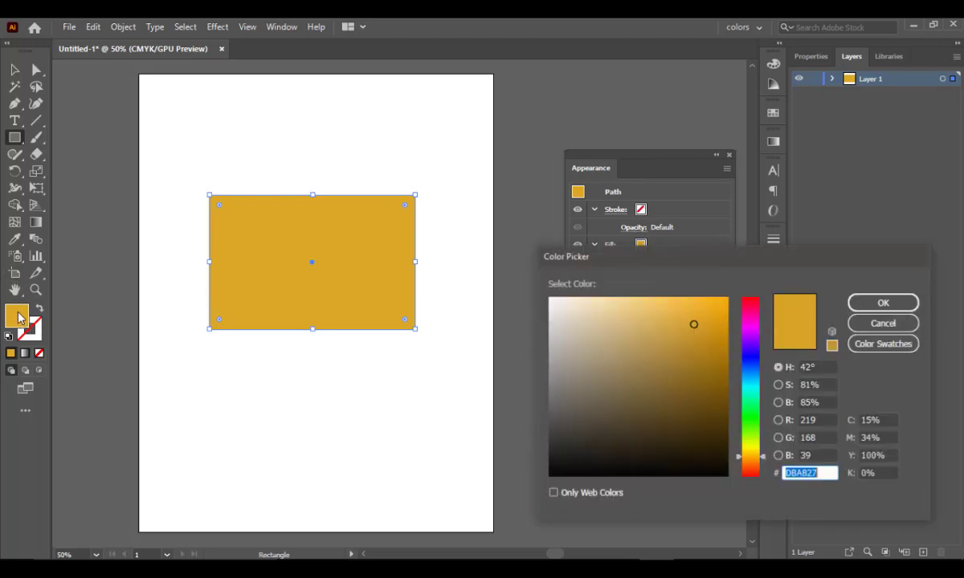
{"action": "left_click", "coordinate": [753, 335]}
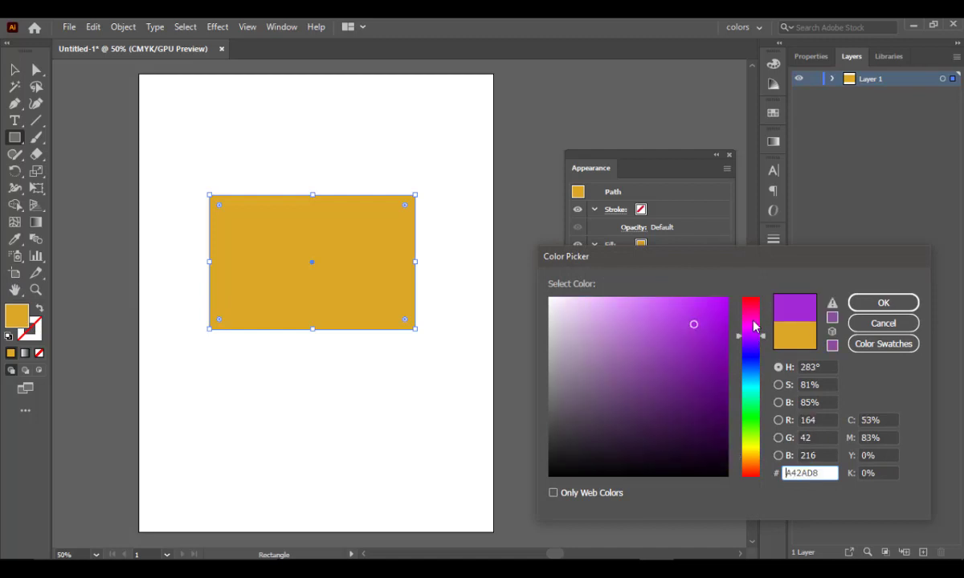
{"action": "left_click", "coordinate": [753, 320]}
{"action": "left_click_drag", "start_coordinate": [754, 315], "coordinate": [701, 468]}
{"action": "left_click", "coordinate": [691, 468]}
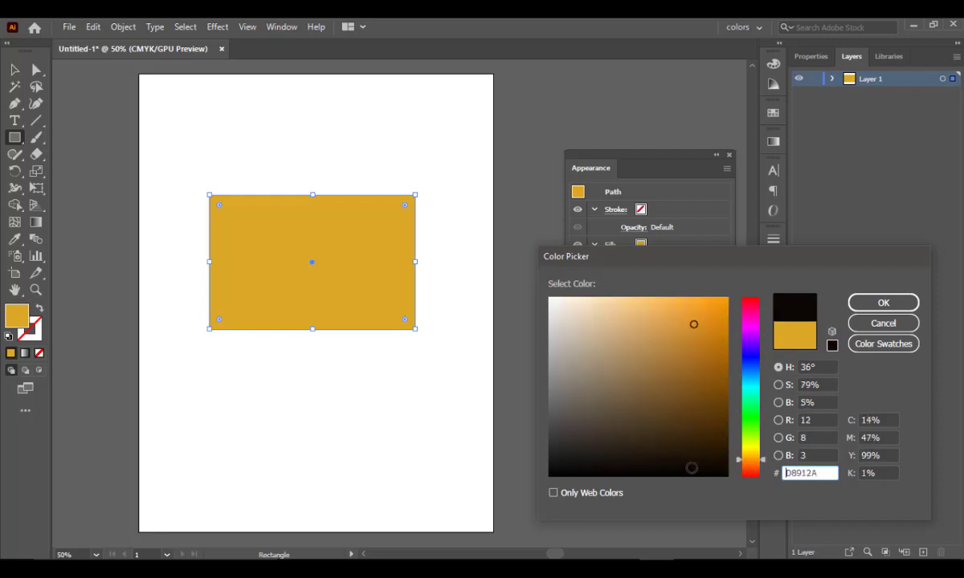
{"action": "left_click", "coordinate": [618, 441]}
{"action": "left_click", "coordinate": [624, 420]}
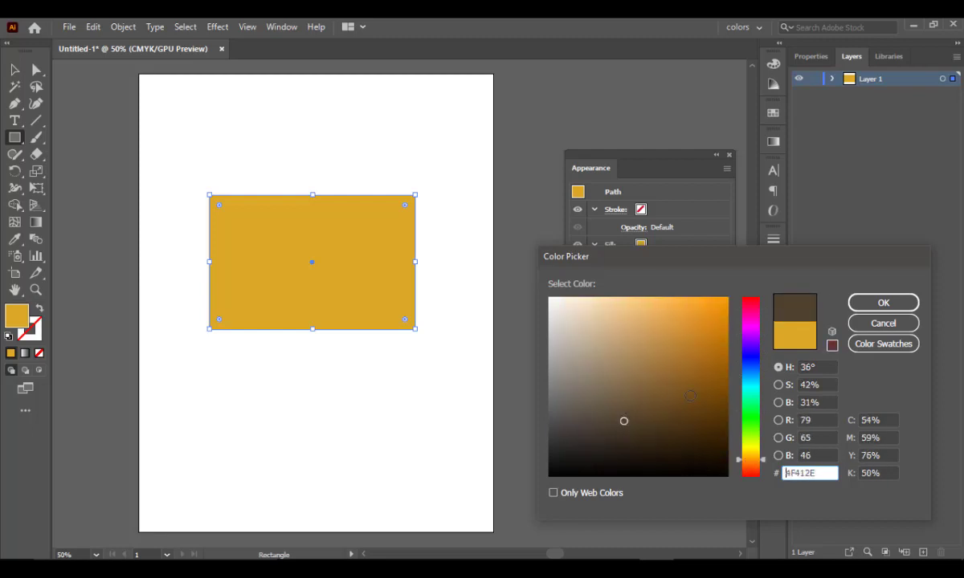
{"action": "left_click", "coordinate": [883, 303]}
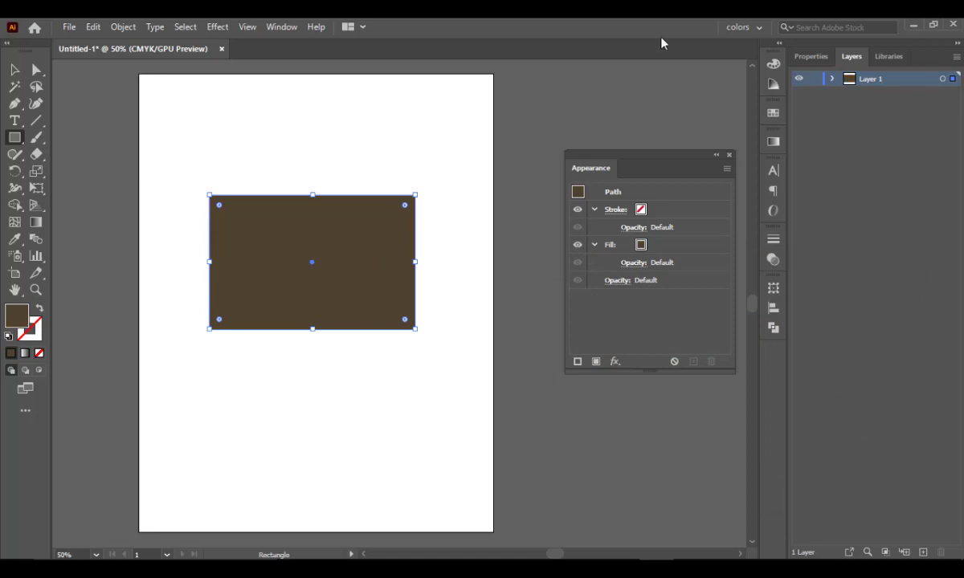
- Fill the rectangle with a light brown swatch and deselect it
{"action": "left_click", "coordinate": [773, 112]}
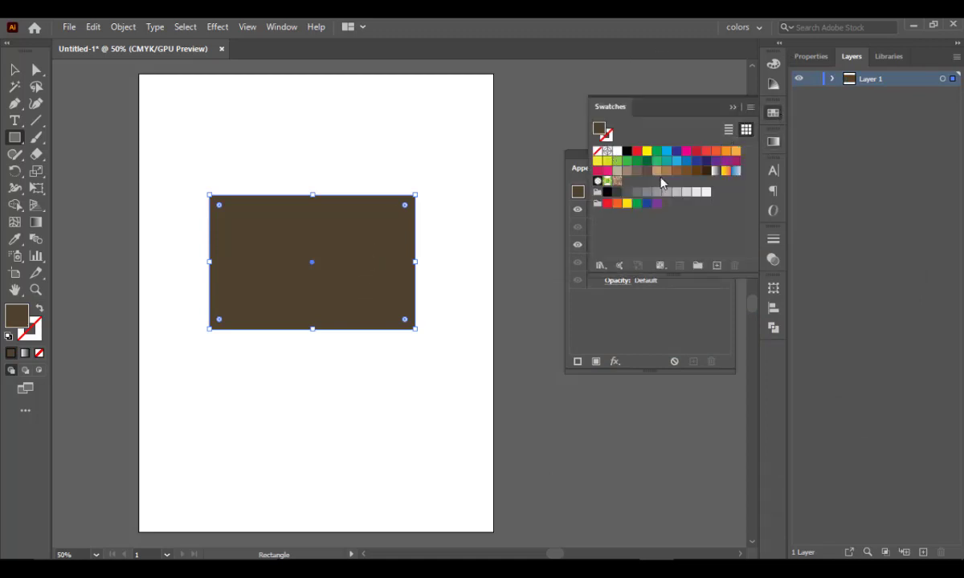
{"action": "left_click", "coordinate": [663, 172]}
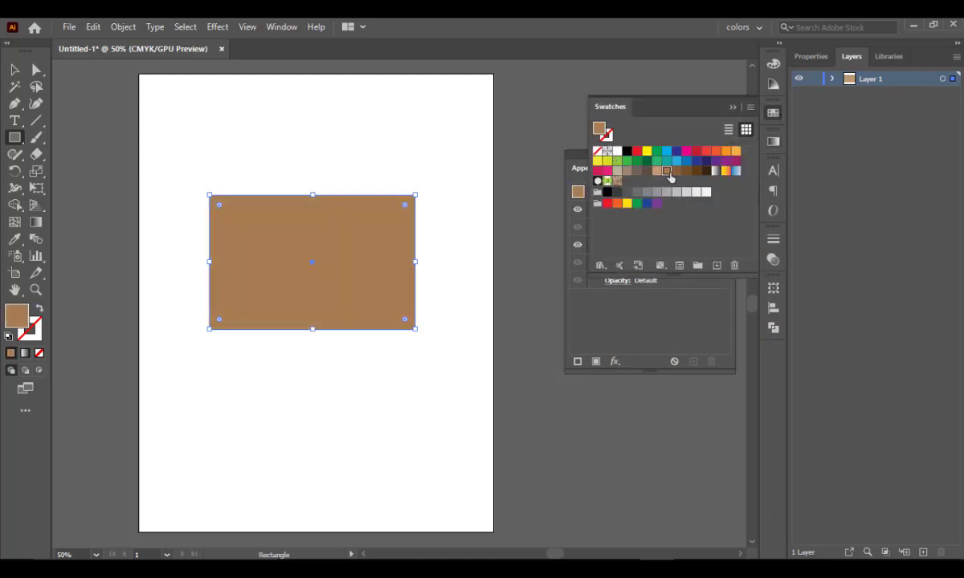
{"action": "left_click", "coordinate": [731, 107]}
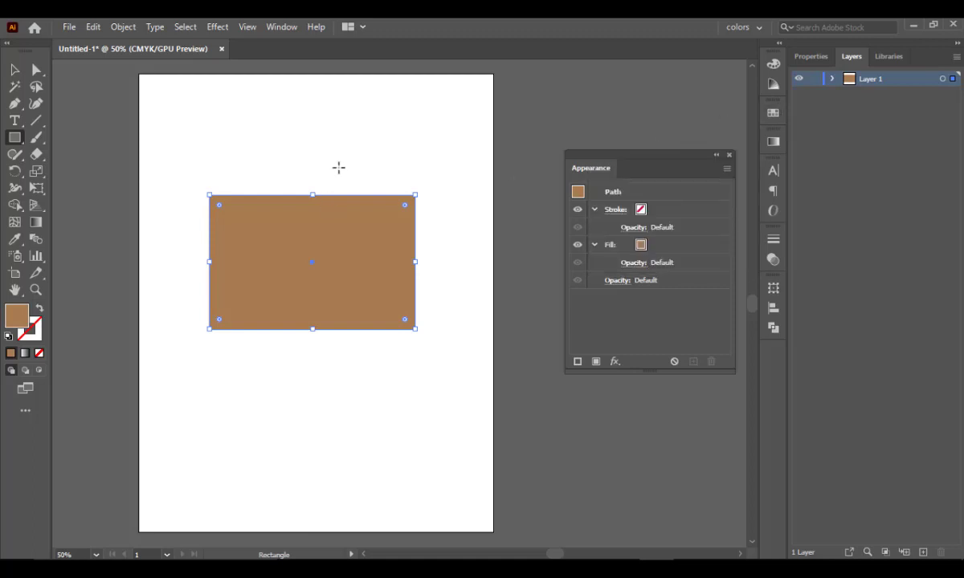
{"action": "left_click", "coordinate": [14, 69]}
{"action": "left_click", "coordinate": [362, 187]}
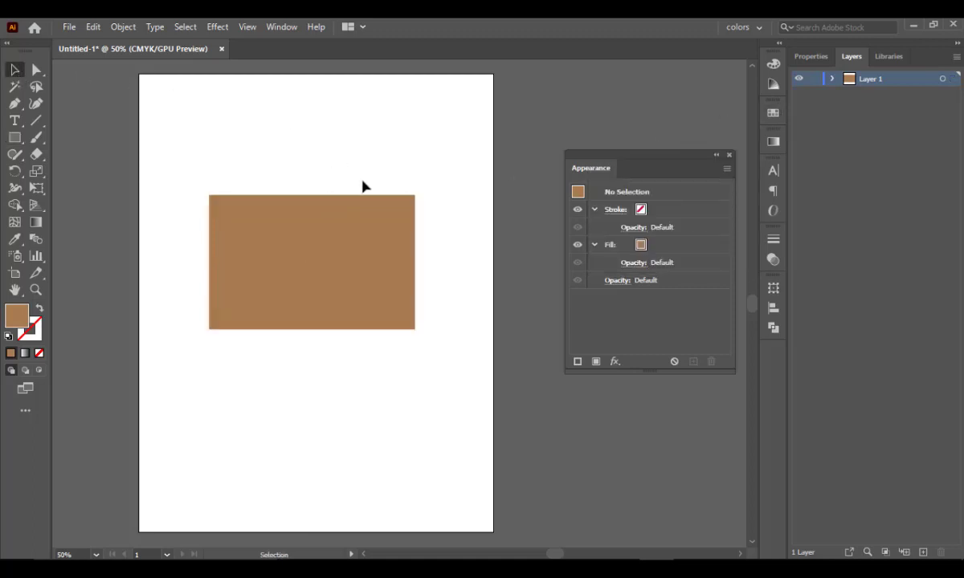
- Give the rectangle a gold stroke of colour CEA03A and raise the stroke's cyan to 35%
{"action": "left_click", "coordinate": [383, 244]}
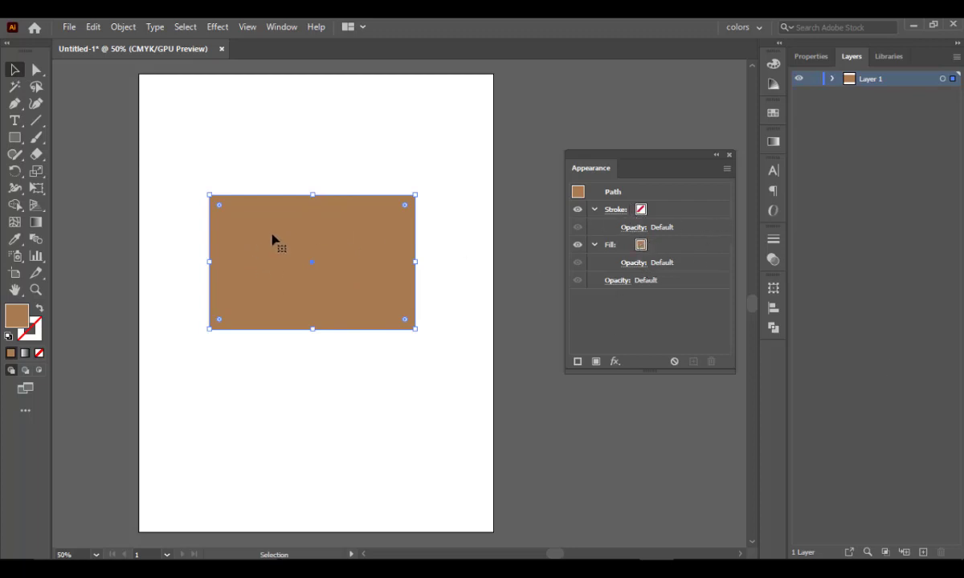
{"action": "double_click", "coordinate": [37, 332]}
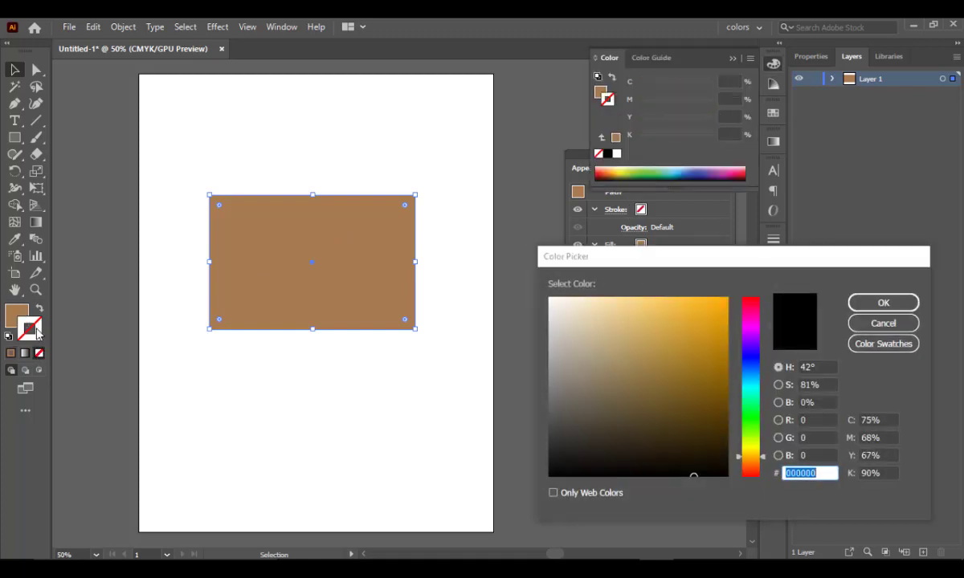
{"action": "left_click", "coordinate": [652, 364]}
{"action": "left_click", "coordinate": [676, 331]}
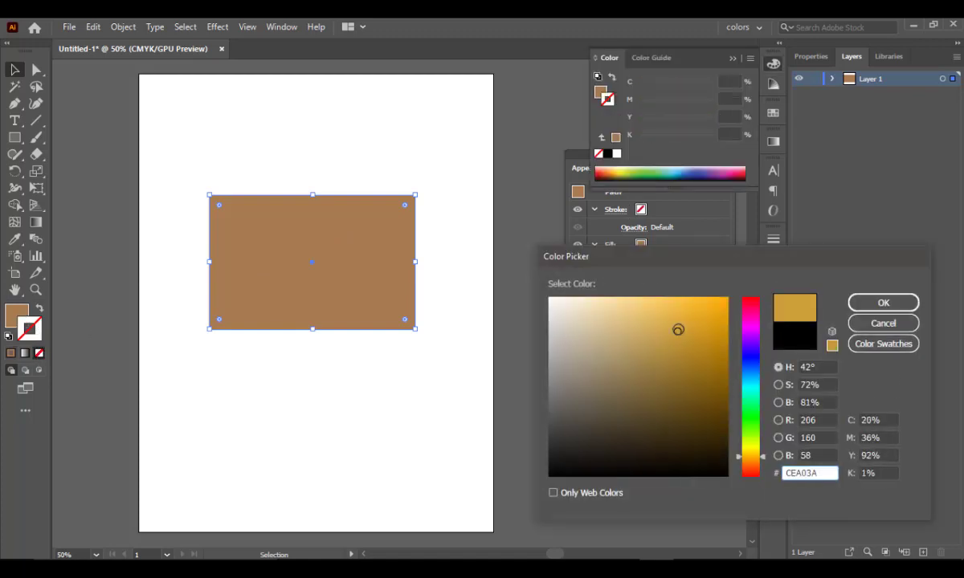
{"action": "left_click", "coordinate": [880, 302]}
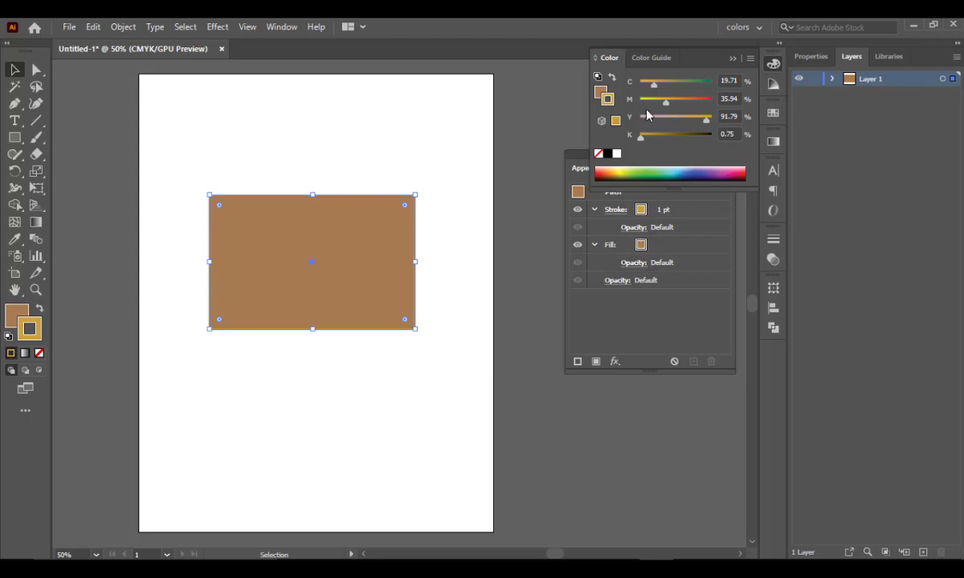
{"action": "left_click_drag", "start_coordinate": [653, 86], "coordinate": [664, 86]}
- Try a stroke weight of 14 pt on the rectangle and set it to 9 pt
{"action": "left_click", "coordinate": [660, 211]}
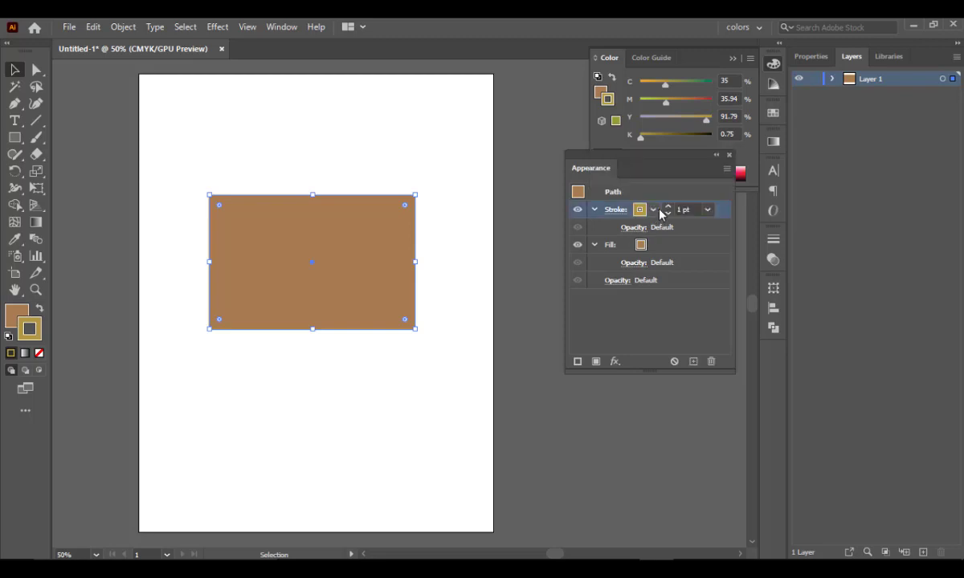
{"action": "left_click", "coordinate": [709, 212]}
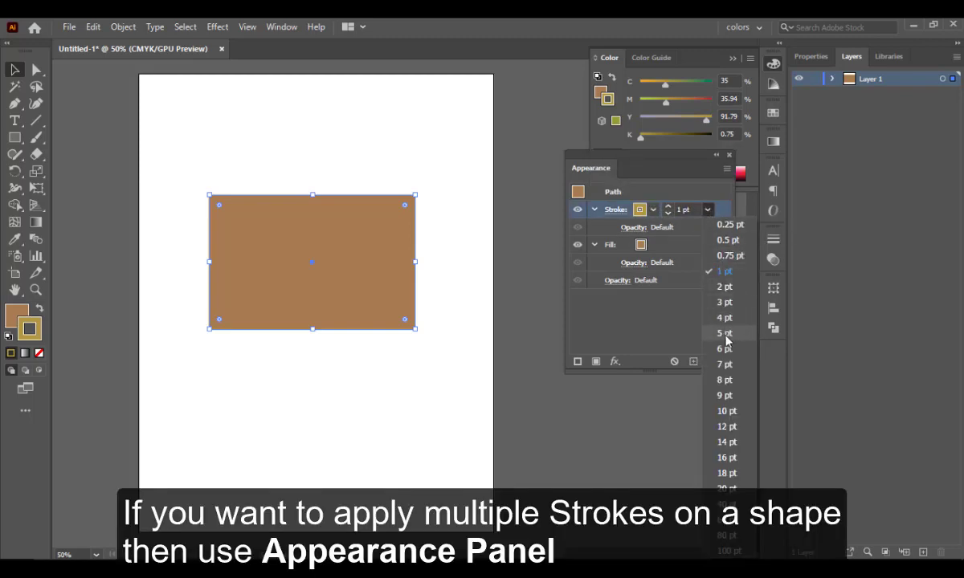
{"action": "left_click", "coordinate": [726, 442]}
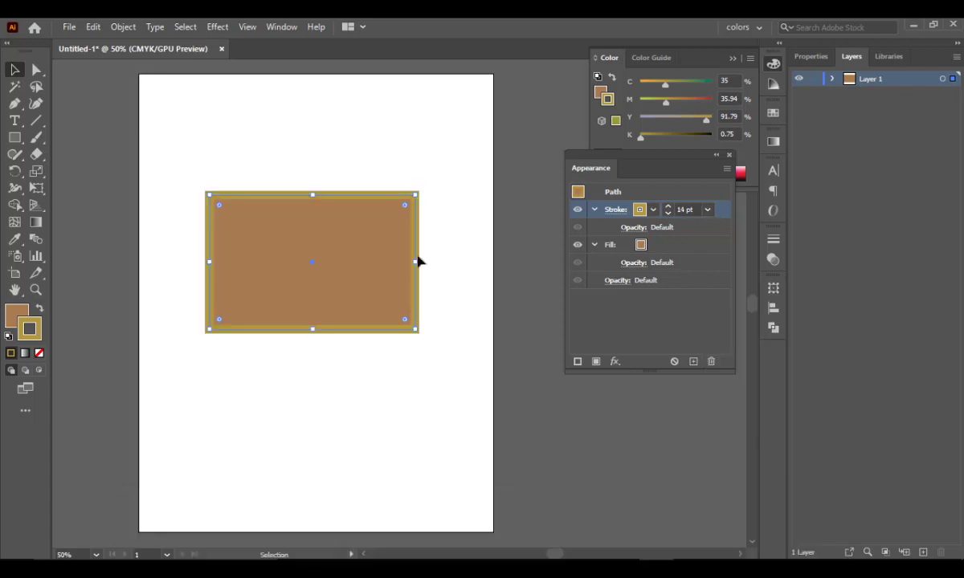
{"action": "left_click", "coordinate": [710, 214]}
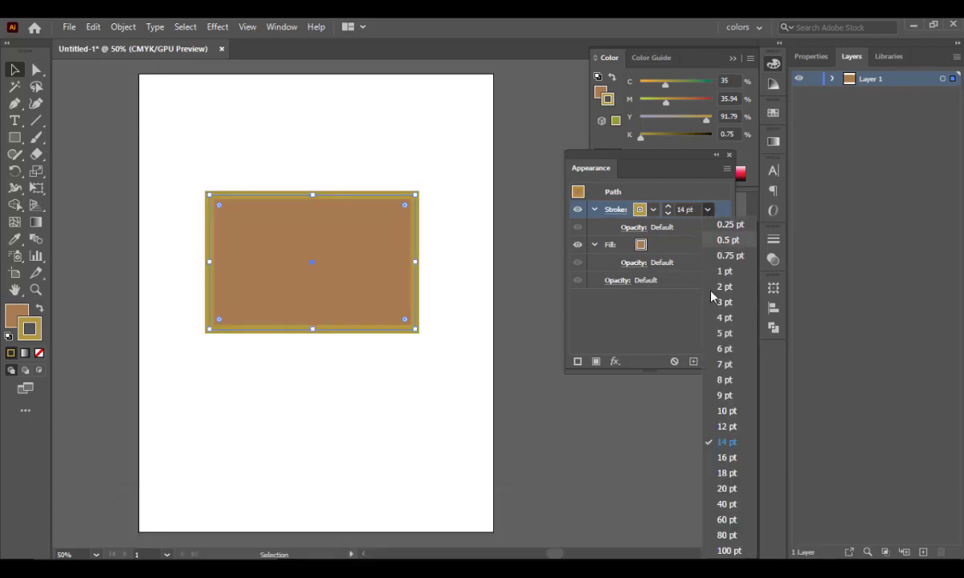
{"action": "left_click", "coordinate": [732, 390]}
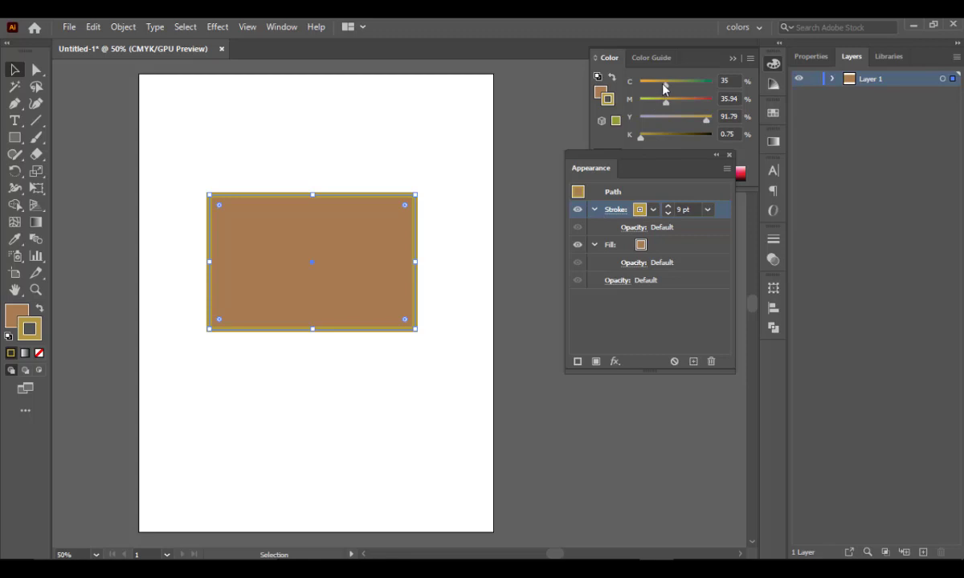
- Darken the stroke to brown with 61% cyan, 72% magenta and 23% black, and deselect the rectangle
{"action": "mouse_move", "coordinate": [663, 89]}
{"action": "left_mouse_down"}
{"action": "mouse_move", "coordinate": [684, 90]}
{"action": "mouse_move", "coordinate": [679, 103]}
{"action": "mouse_move", "coordinate": [690, 103]}
{"action": "left_mouse_up"}
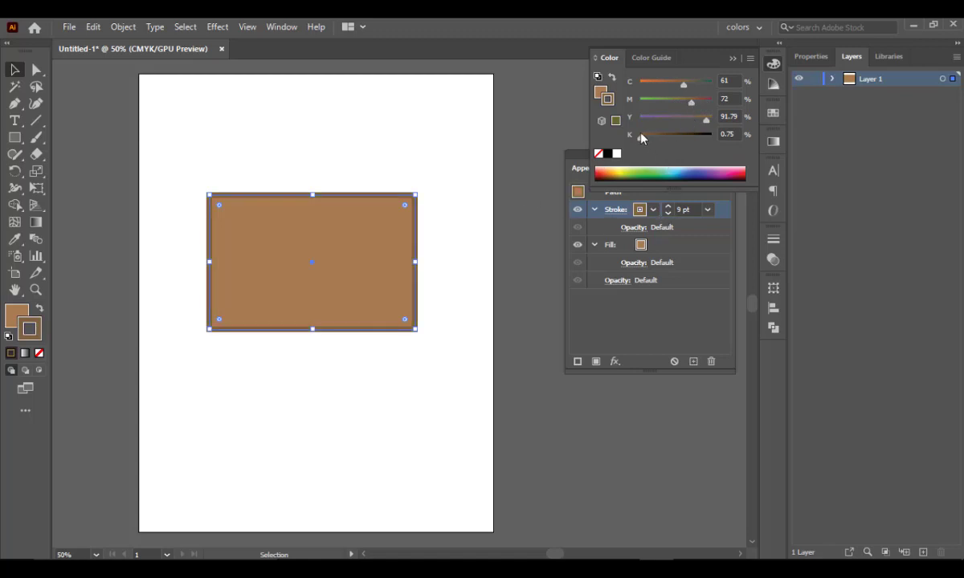
{"action": "left_click_drag", "start_coordinate": [640, 139], "coordinate": [658, 138]}
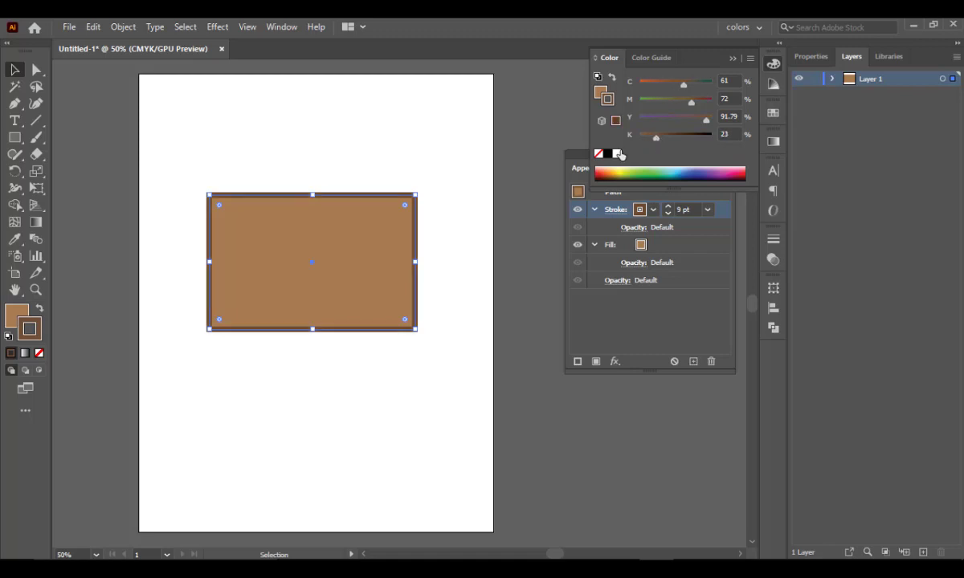
{"action": "left_click", "coordinate": [732, 59]}
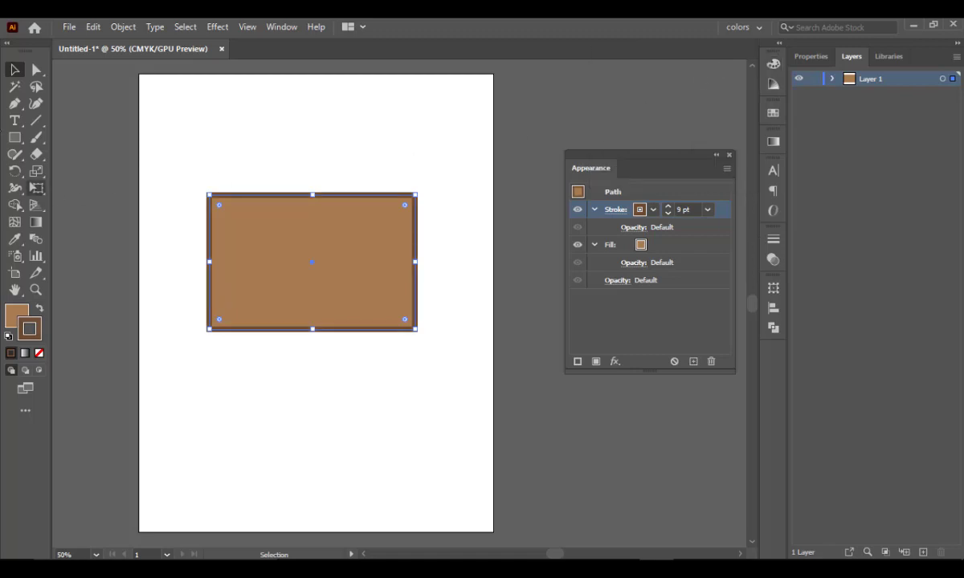
{"action": "left_click", "coordinate": [326, 158]}
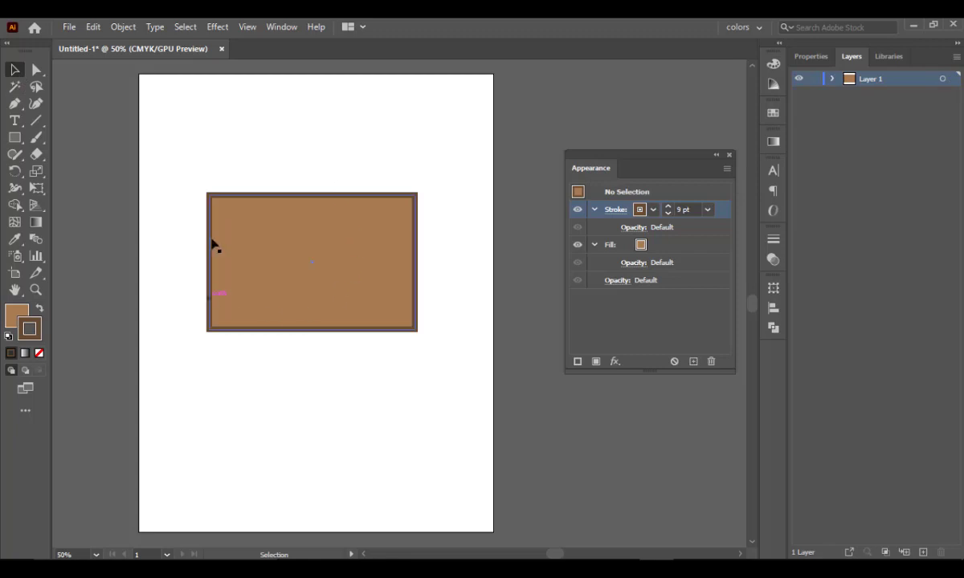
- Add a second stroke to the rectangle and colour the new stroke with a brown swatch
{"action": "left_click", "coordinate": [320, 287]}
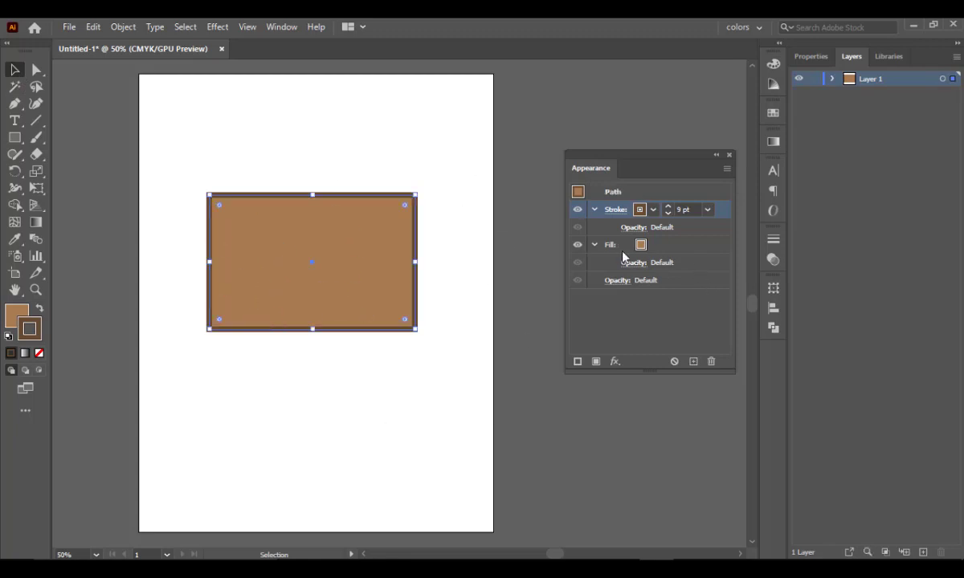
{"action": "left_click", "coordinate": [577, 362]}
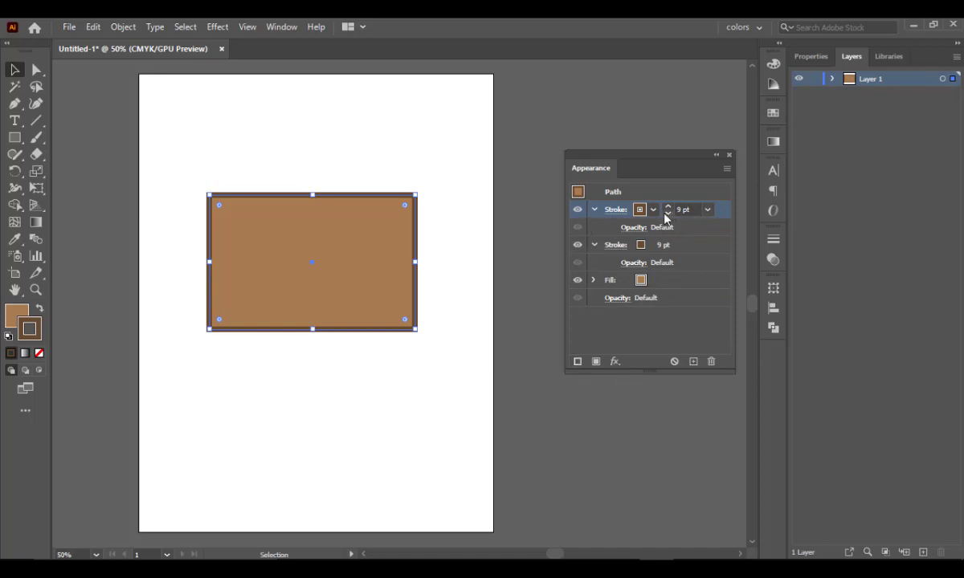
{"action": "left_click", "coordinate": [708, 211]}
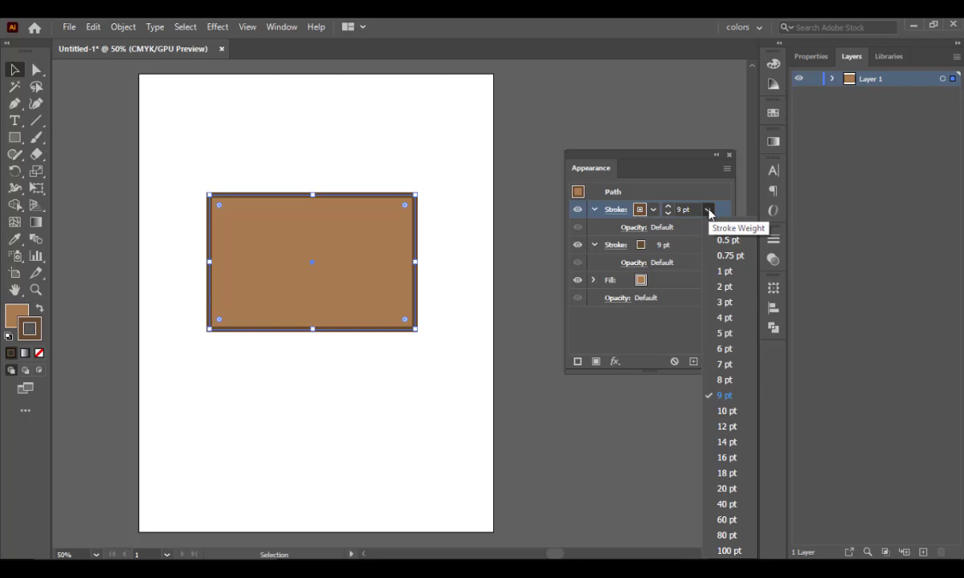
{"action": "left_click", "coordinate": [652, 212]}
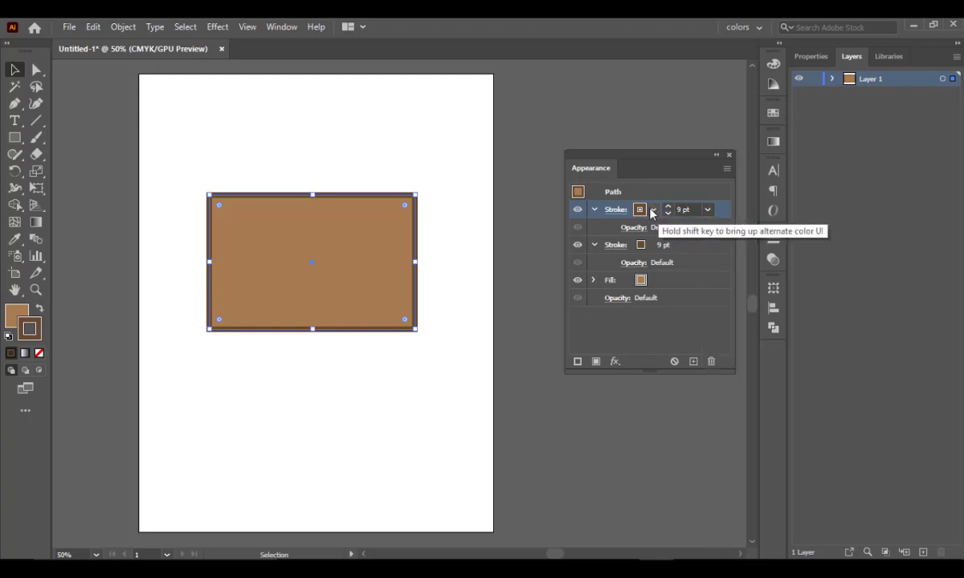
{"action": "left_click", "coordinate": [652, 211]}
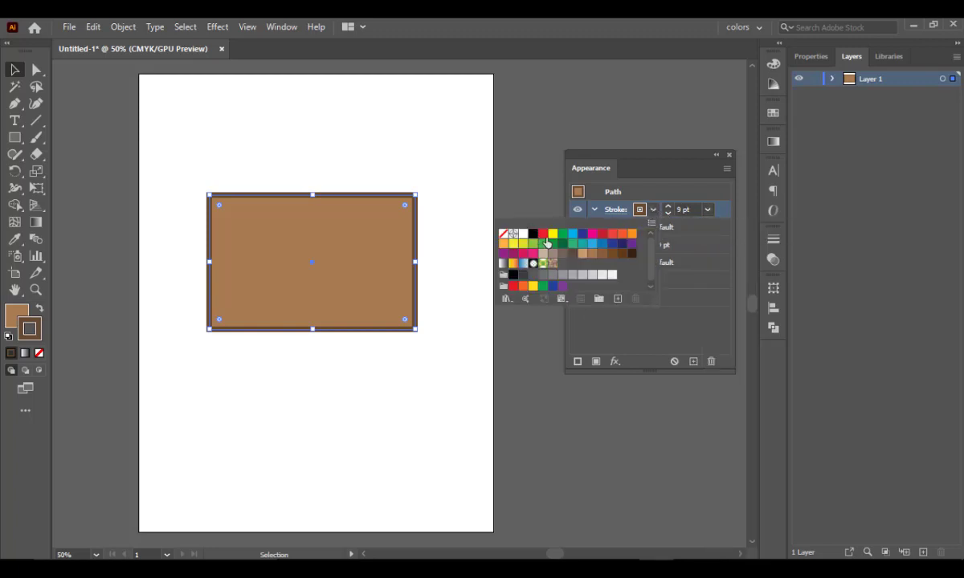
{"action": "left_click", "coordinate": [600, 256]}
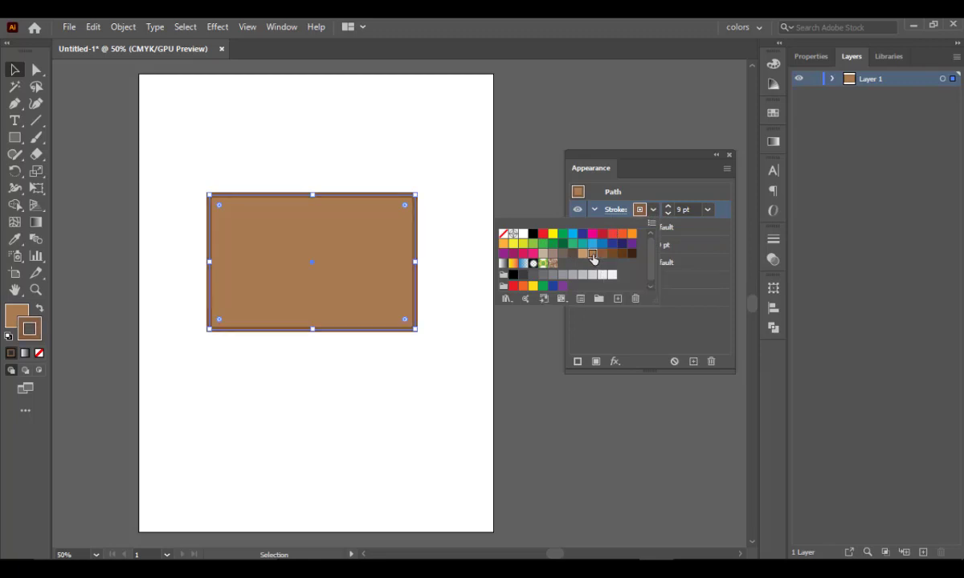
- Colour the rectangle's new stroke with the brown swatch C=30 M=50 Y=75 K=10, leaving the swatch definition as it is
{"action": "double_click", "coordinate": [593, 256]}
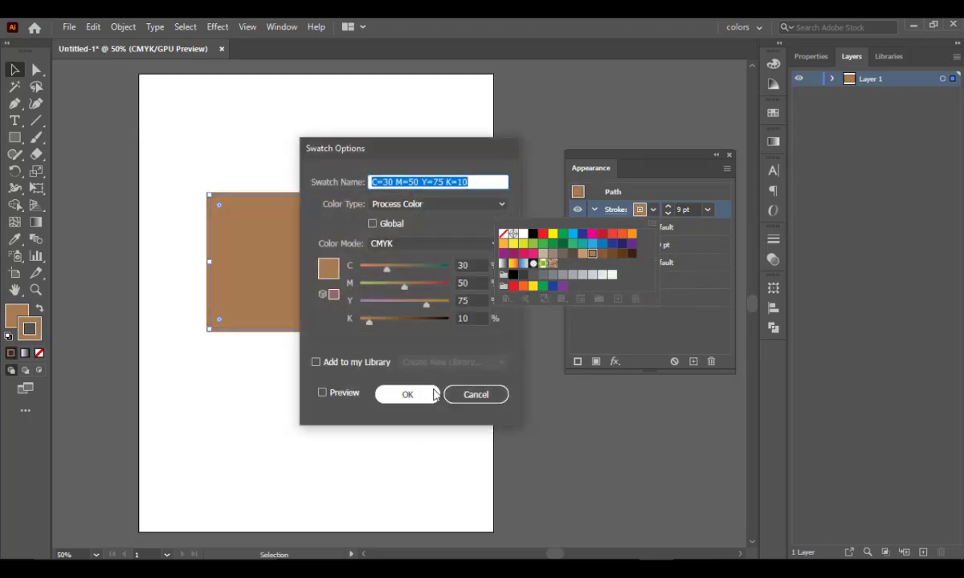
{"action": "left_click", "coordinate": [486, 400]}
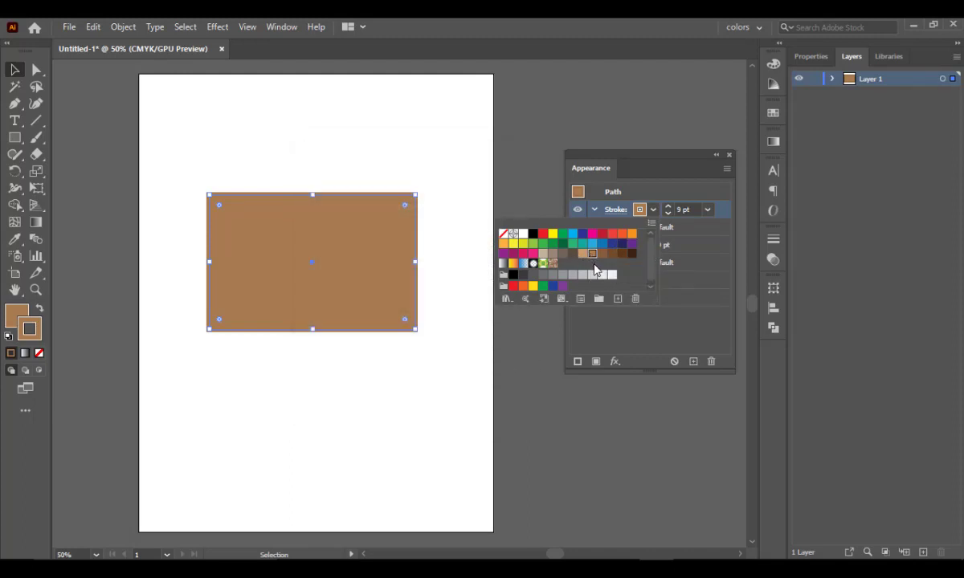
{"action": "left_click", "coordinate": [677, 195]}
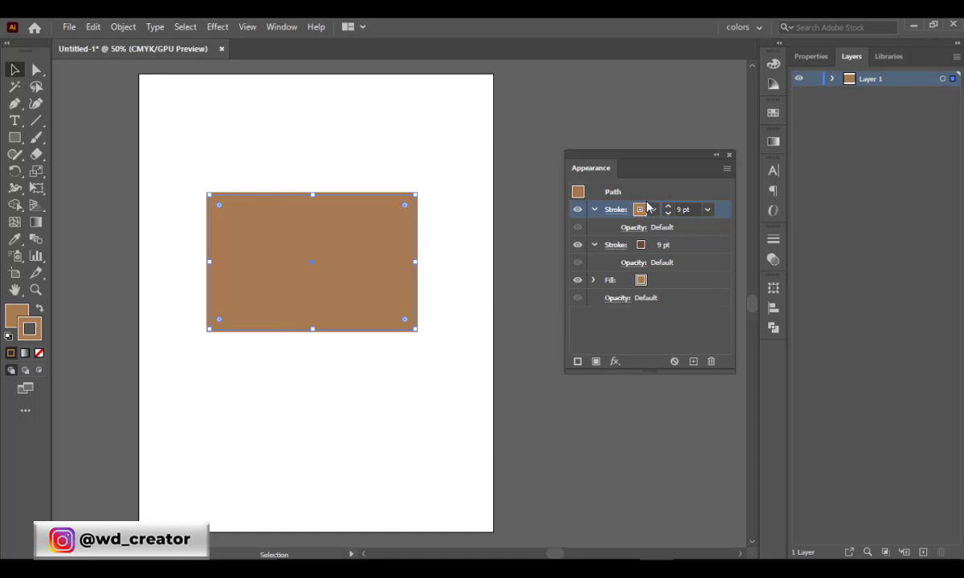
{"action": "left_click", "coordinate": [594, 209]}
{"action": "left_click", "coordinate": [594, 210]}
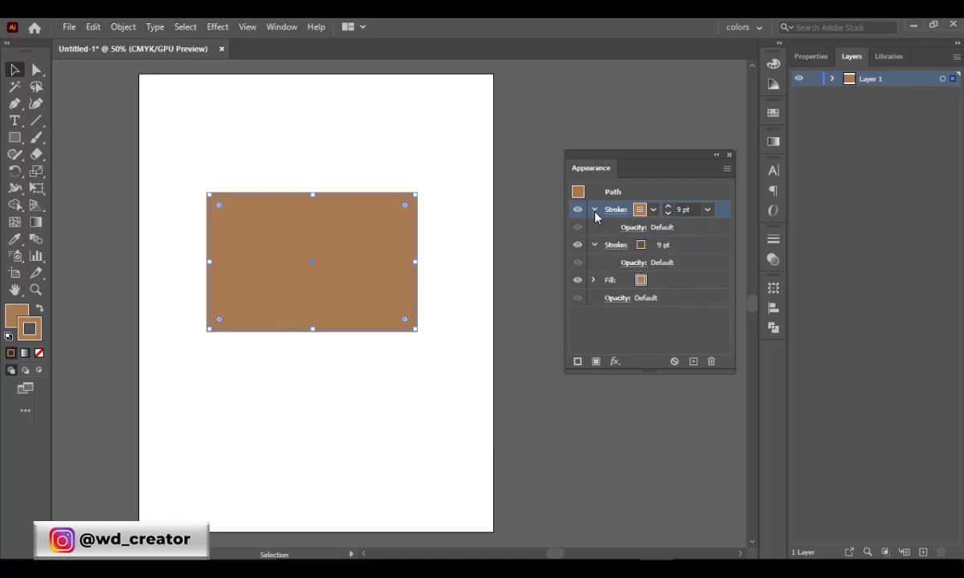
{"action": "left_click", "coordinate": [639, 210]}
{"action": "left_click", "coordinate": [640, 210]}
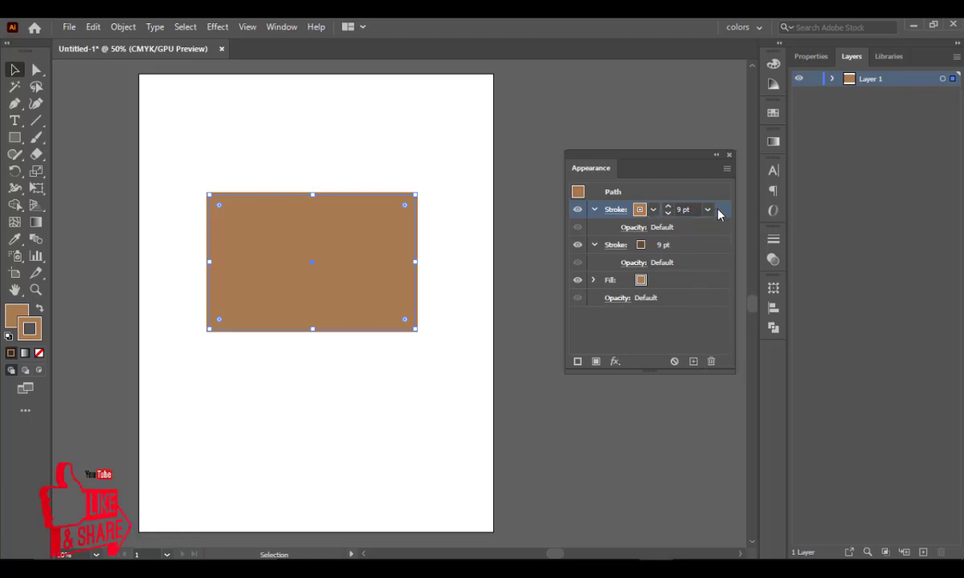
- Turn the rectangle's upper stroke into a dashed line with 12 pt dashes
{"action": "key", "text": "F6"}
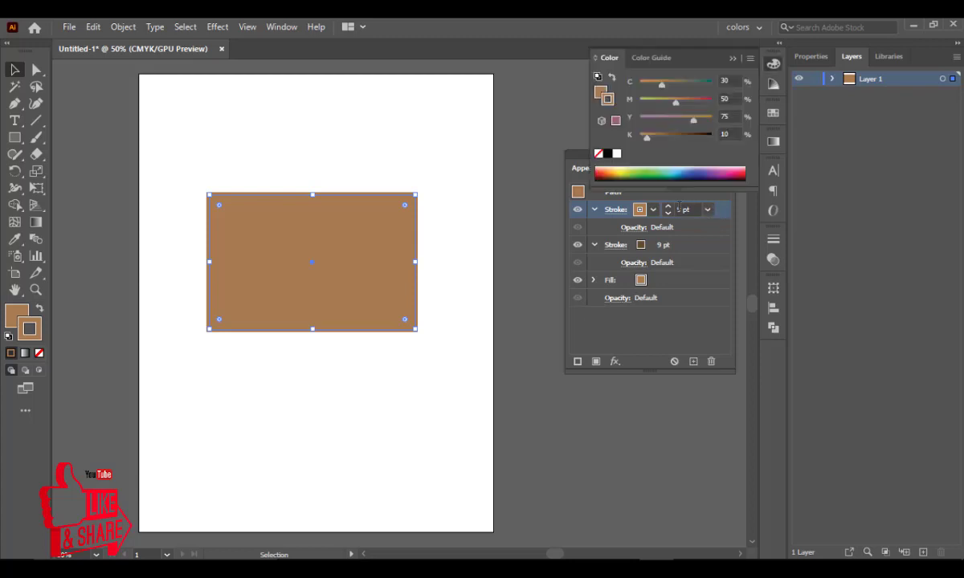
{"action": "left_click", "coordinate": [612, 209]}
{"action": "left_click", "coordinate": [611, 211]}
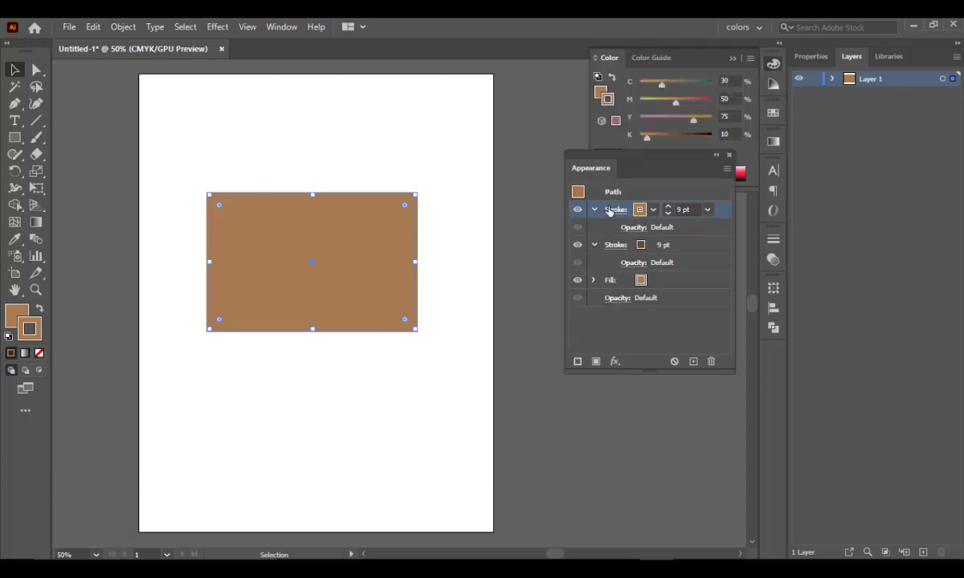
{"action": "left_click", "coordinate": [611, 210]}
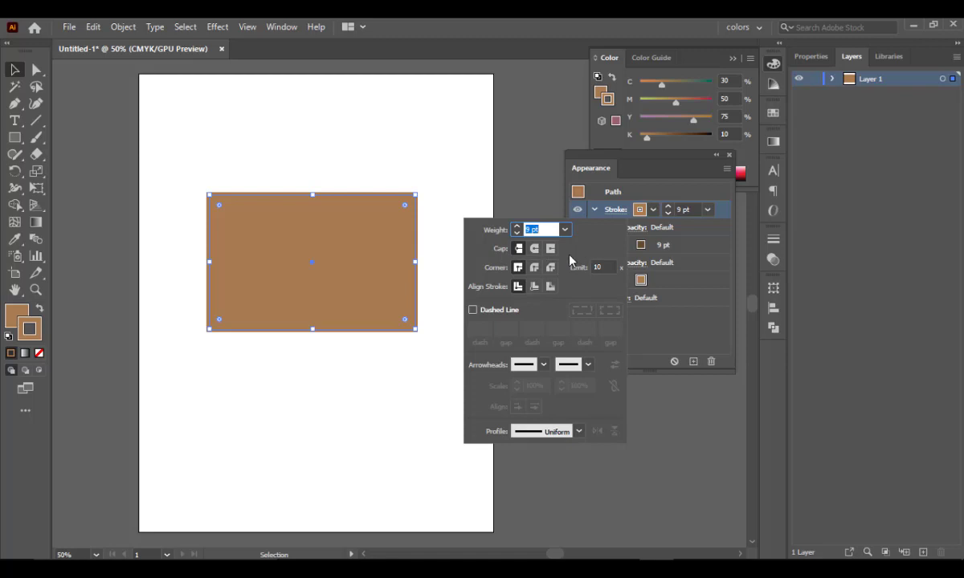
{"action": "left_click", "coordinate": [472, 310]}
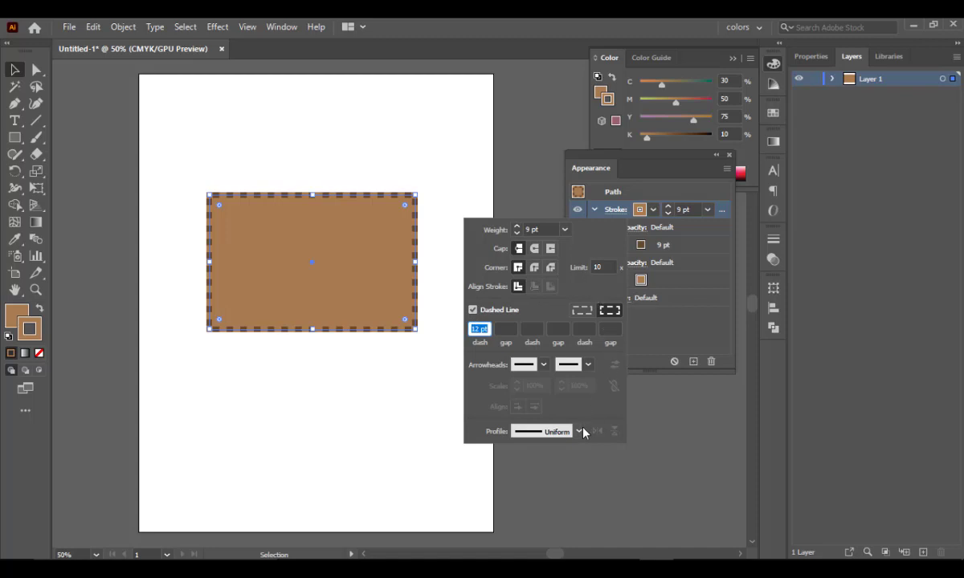
{"action": "left_click", "coordinate": [719, 231]}
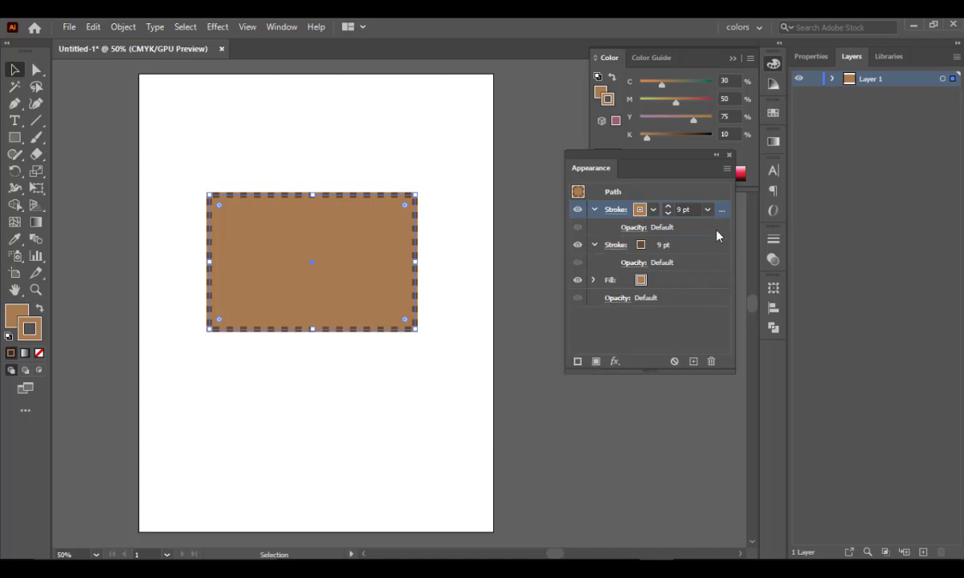
- Review the stroke options of the rectangle's lower, dark brown stroke and deselect the rectangle
{"action": "left_click", "coordinate": [675, 245]}
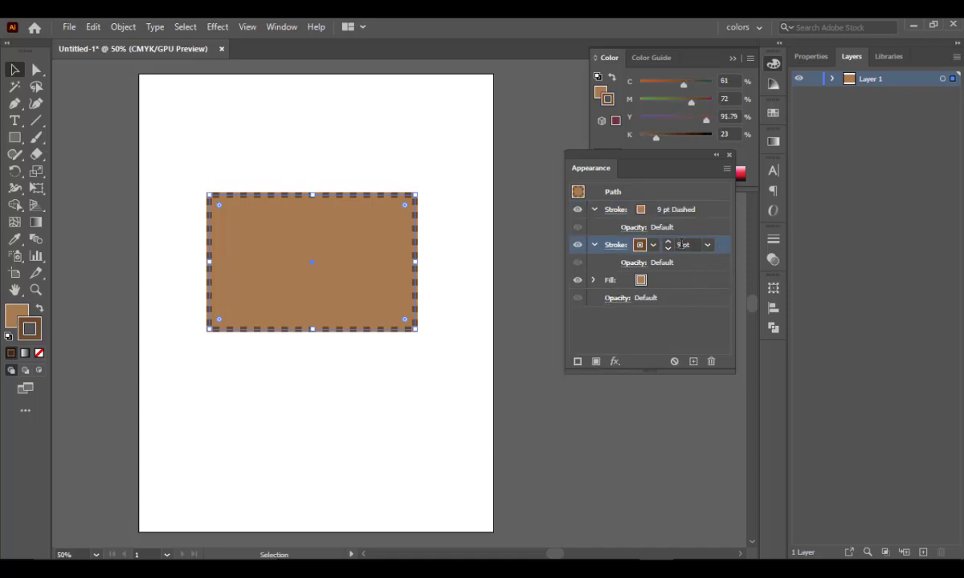
{"action": "left_click", "coordinate": [615, 245]}
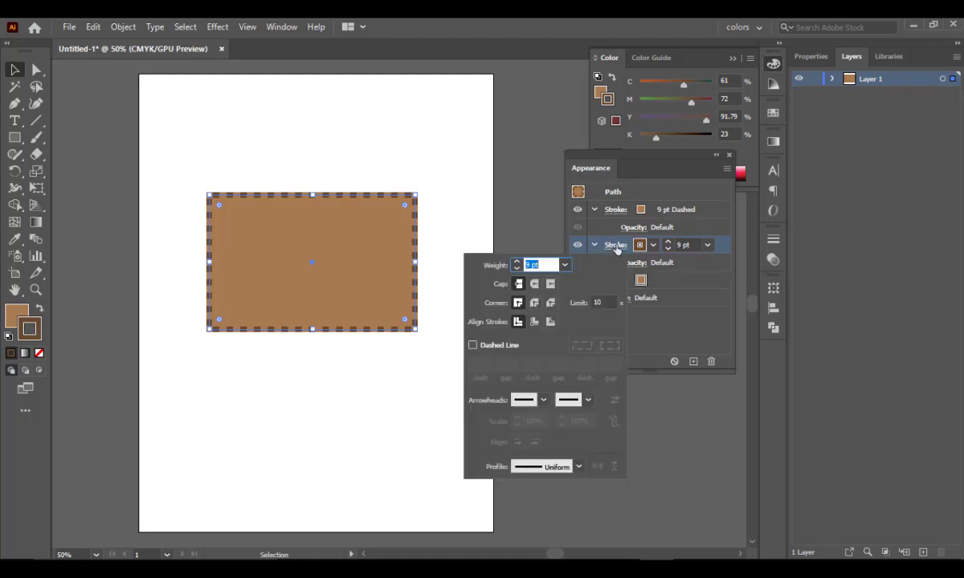
{"action": "left_click", "coordinate": [622, 249]}
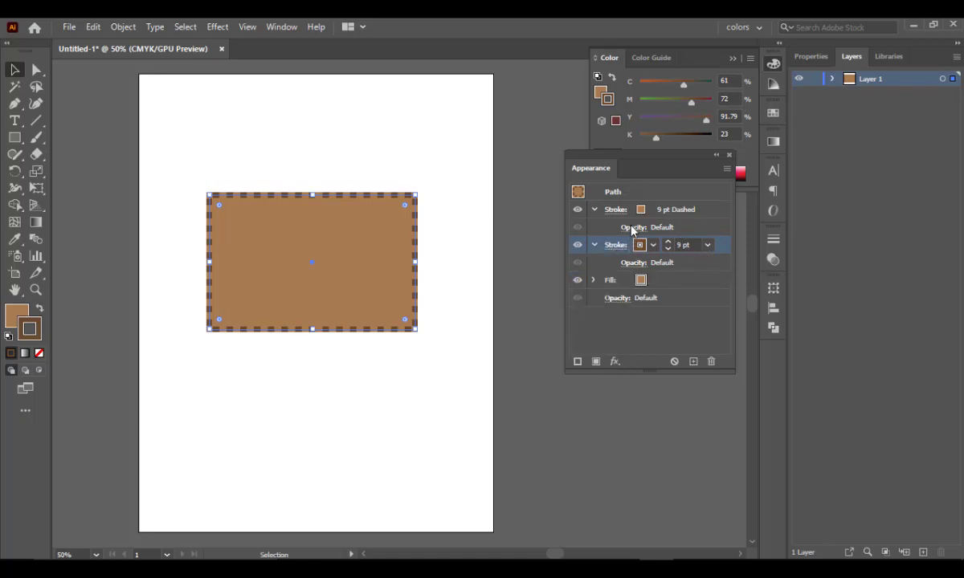
{"action": "left_click", "coordinate": [506, 248]}
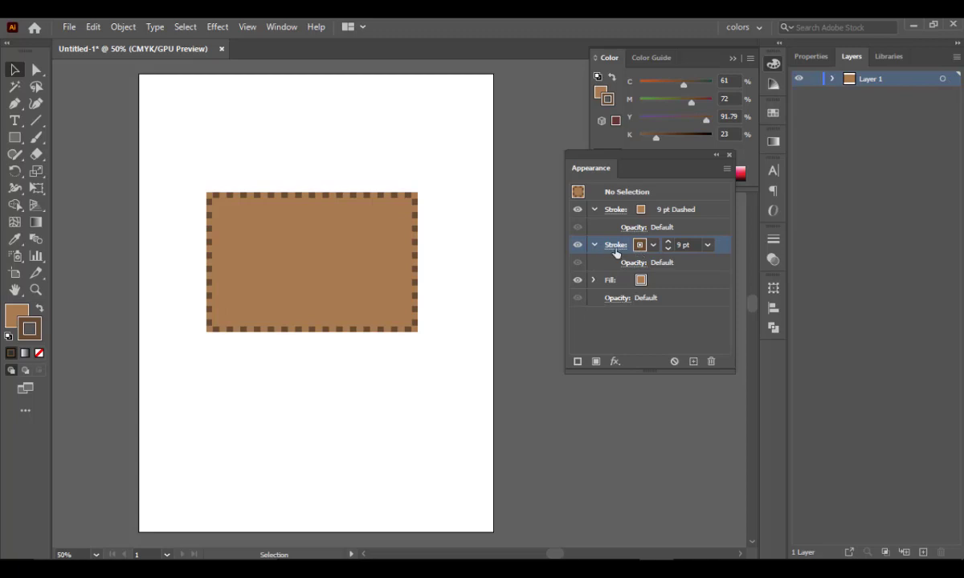
{"action": "left_click", "coordinate": [616, 245]}
{"action": "left_click", "coordinate": [622, 246]}
- With nothing selected, move the solid stroke above the dashed one and add a stroke with the brown swatch C=35 M=60 Y=80 K=25
{"action": "left_click_drag", "start_coordinate": [723, 253], "coordinate": [722, 199]}
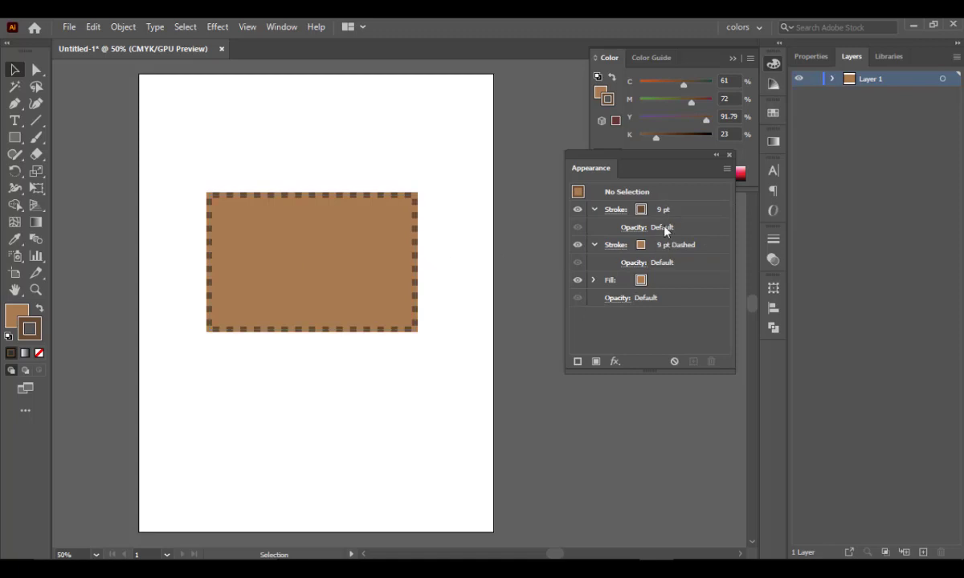
{"action": "left_click", "coordinate": [577, 363]}
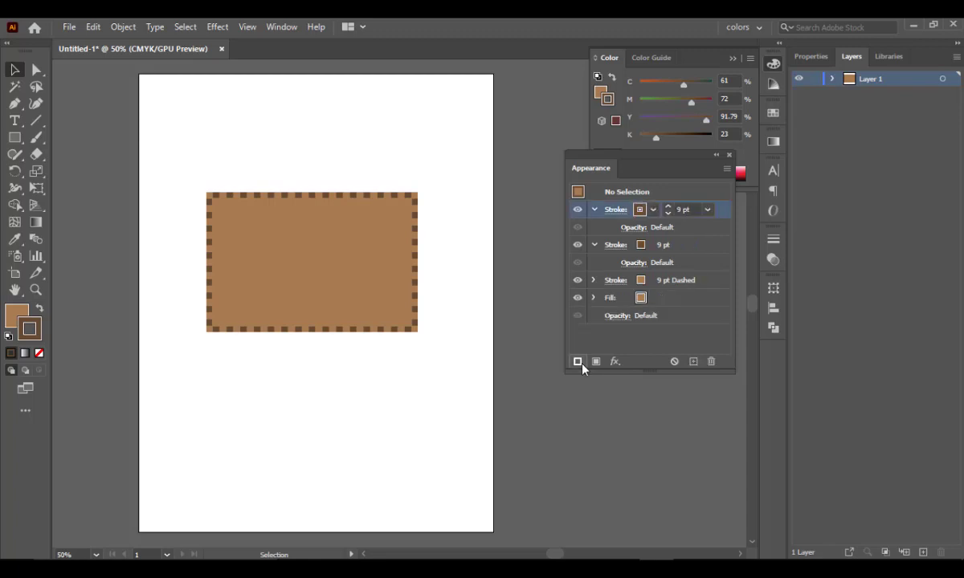
{"action": "left_click", "coordinate": [654, 210]}
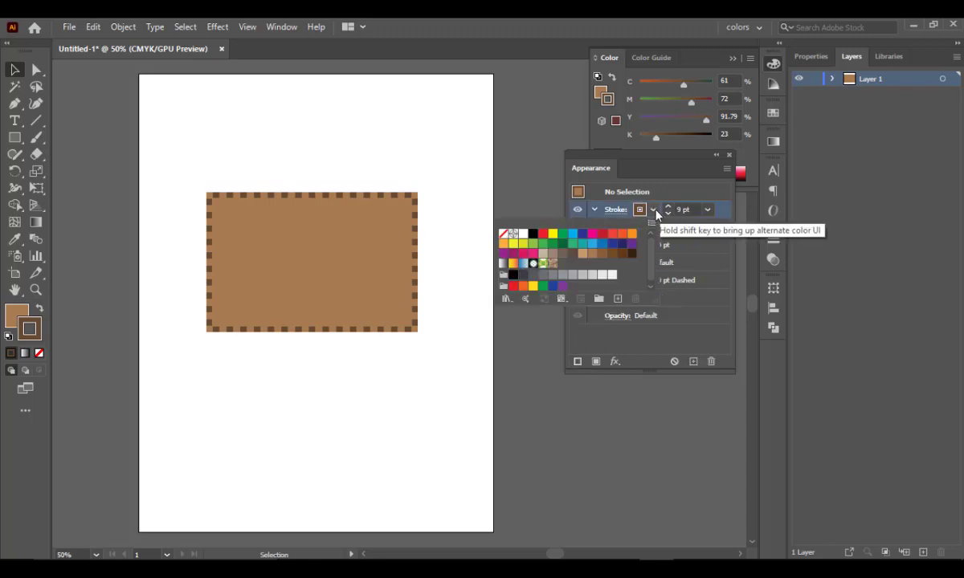
{"action": "left_click", "coordinate": [572, 255]}
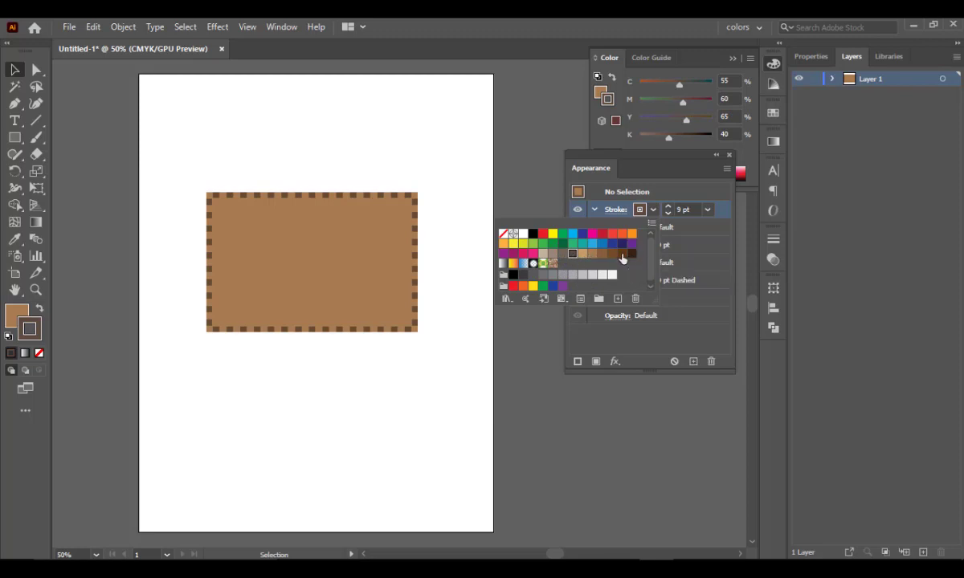
{"action": "left_click", "coordinate": [602, 254]}
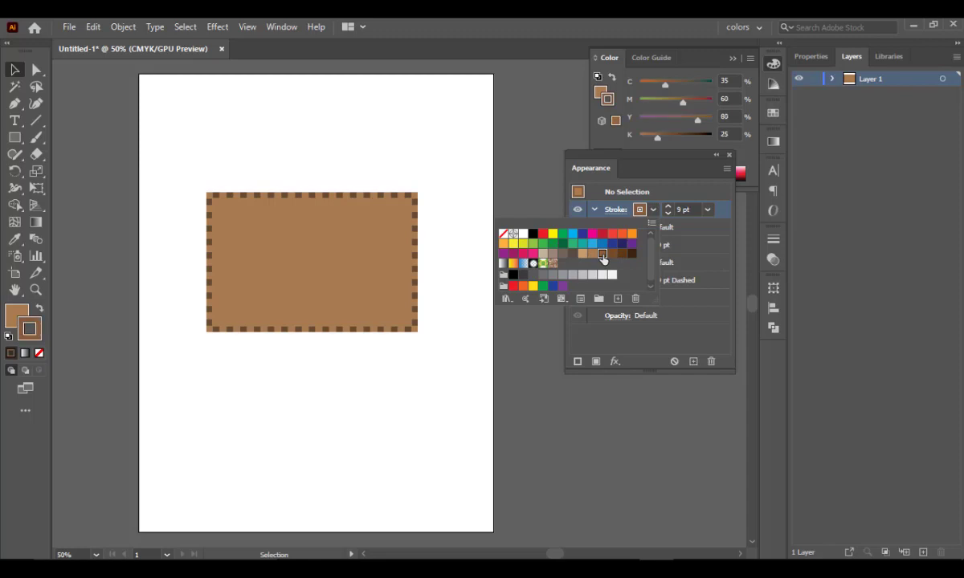
- Adjust the added stroke's colour to 45% cyan and 67% magenta
{"action": "left_click", "coordinate": [698, 122]}
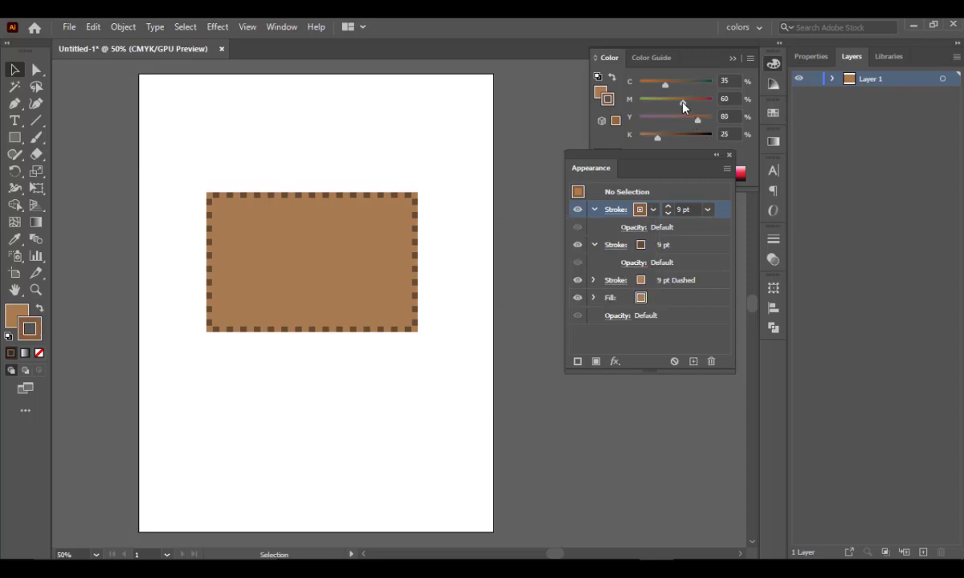
{"action": "left_click", "coordinate": [683, 105]}
{"action": "left_click_drag", "start_coordinate": [688, 106], "coordinate": [672, 82]}
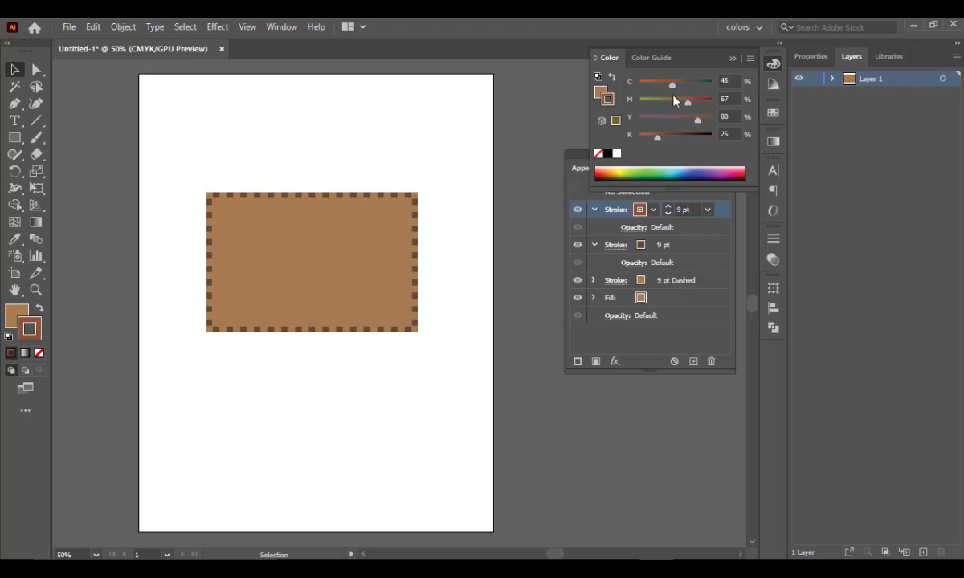
{"action": "left_click", "coordinate": [652, 211]}
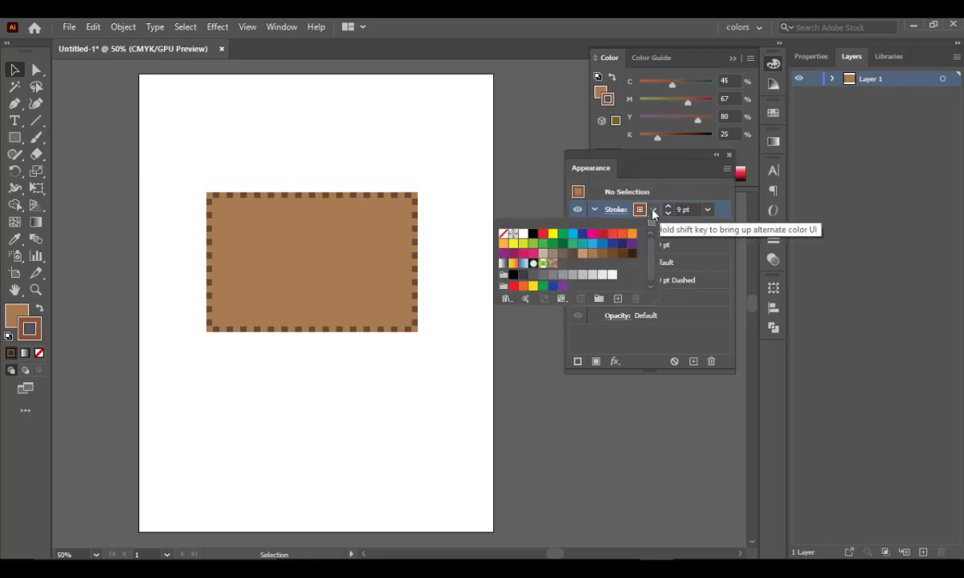
{"action": "left_click", "coordinate": [652, 211]}
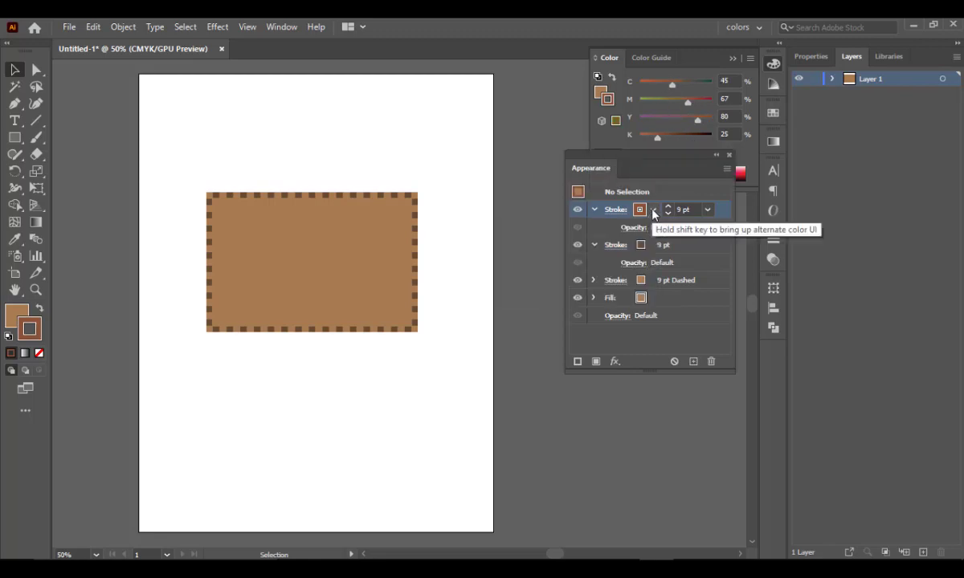
- Set the added stroke's weight to 14 pt
{"action": "left_click", "coordinate": [708, 210]}
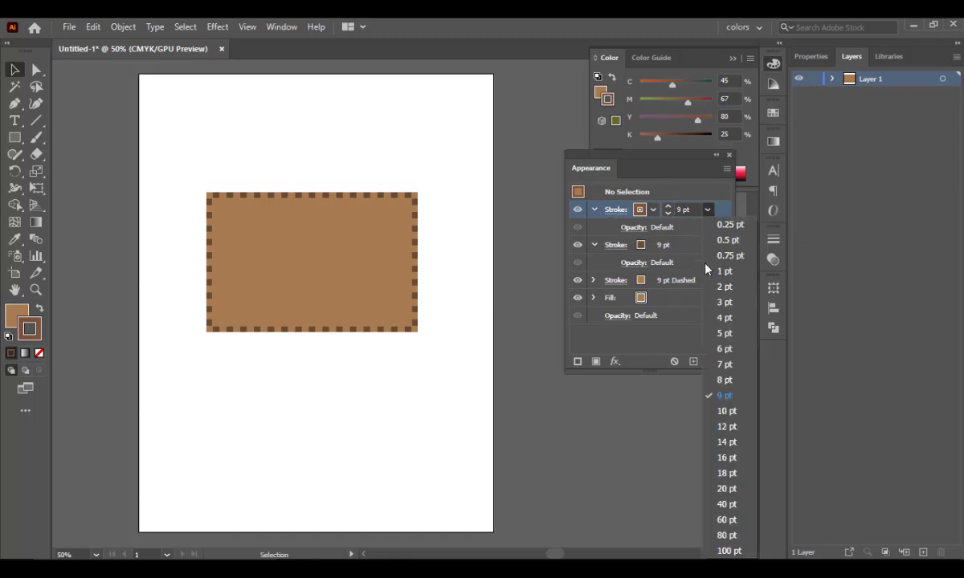
{"action": "left_click", "coordinate": [734, 445]}
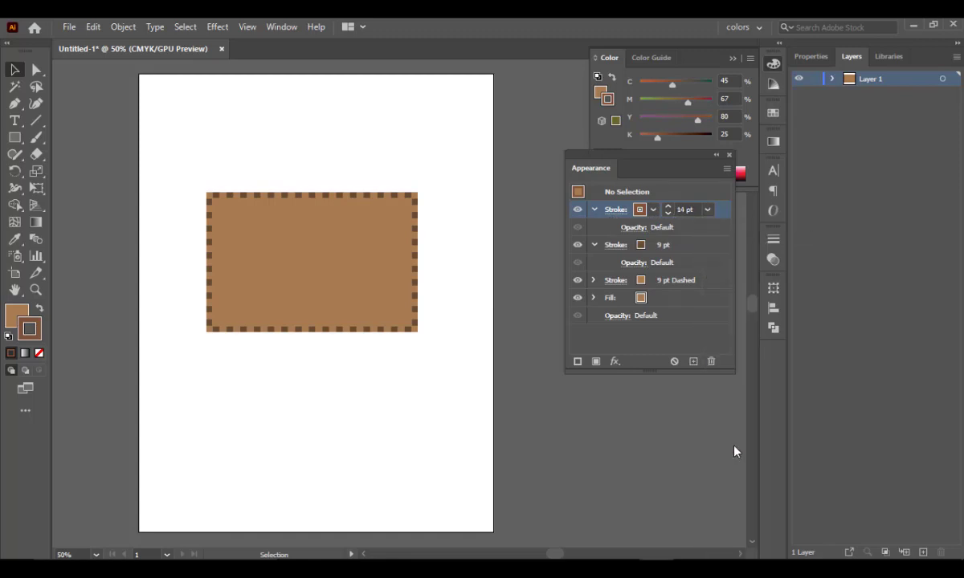
{"action": "left_click", "coordinate": [707, 209]}
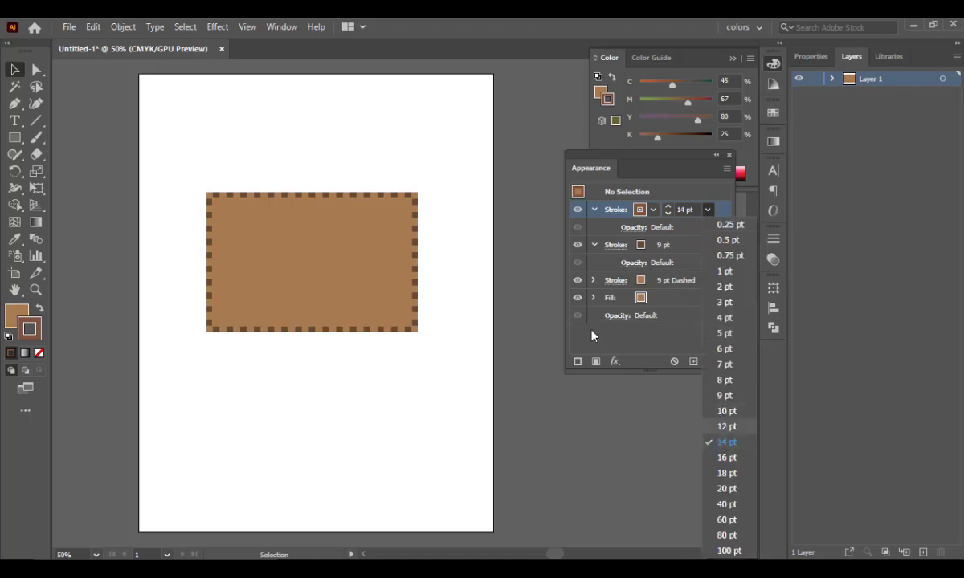
{"action": "left_click", "coordinate": [353, 272]}
- Select the rectangle, try a 14 pt weight on its dashed stroke and set it to 18 pt
{"action": "left_click", "coordinate": [353, 272]}
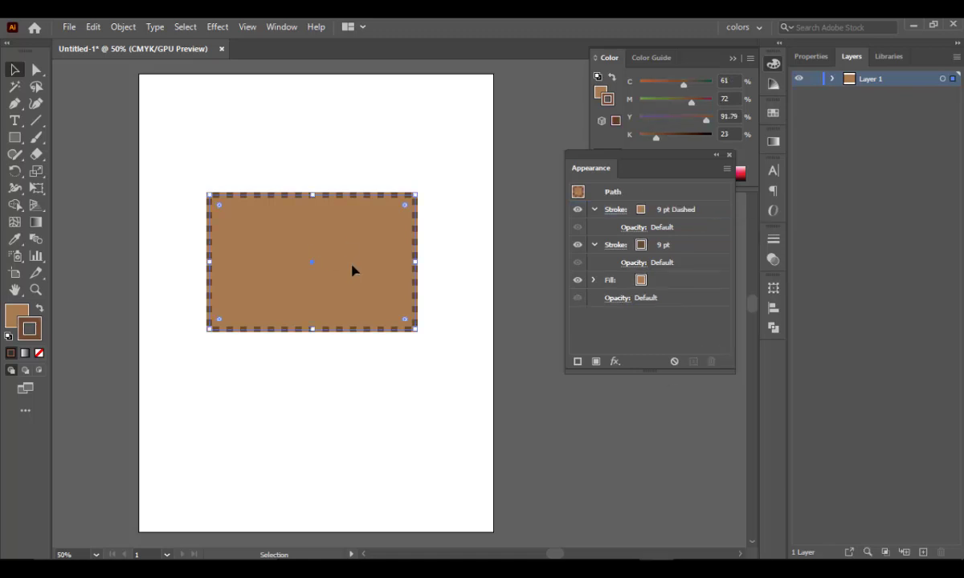
{"action": "left_click", "coordinate": [669, 212]}
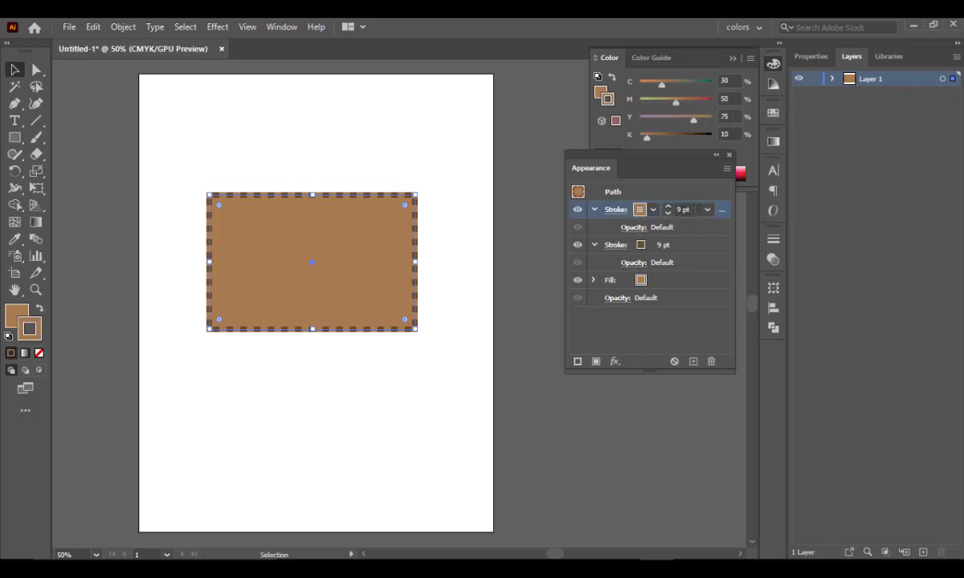
{"action": "left_click", "coordinate": [707, 210]}
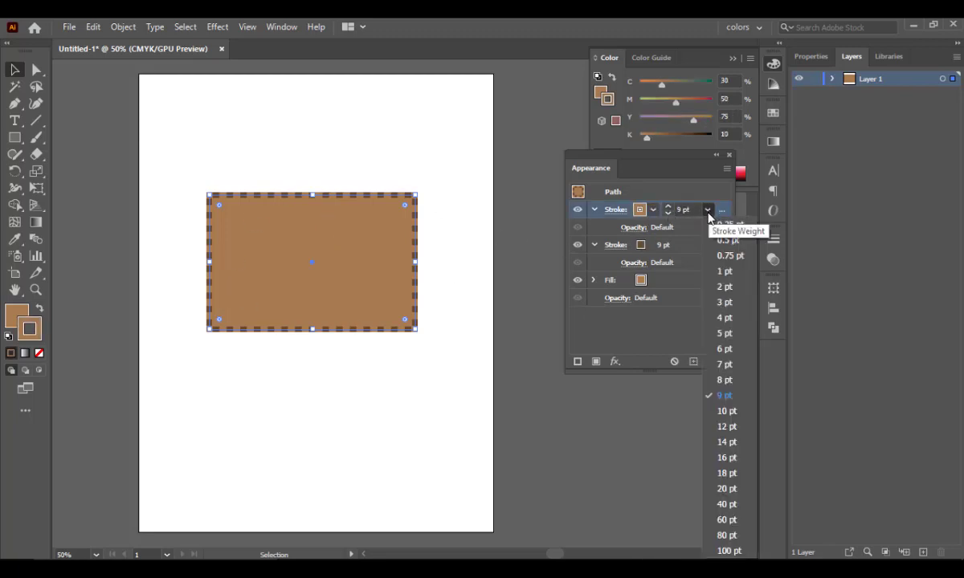
{"action": "left_click", "coordinate": [726, 442]}
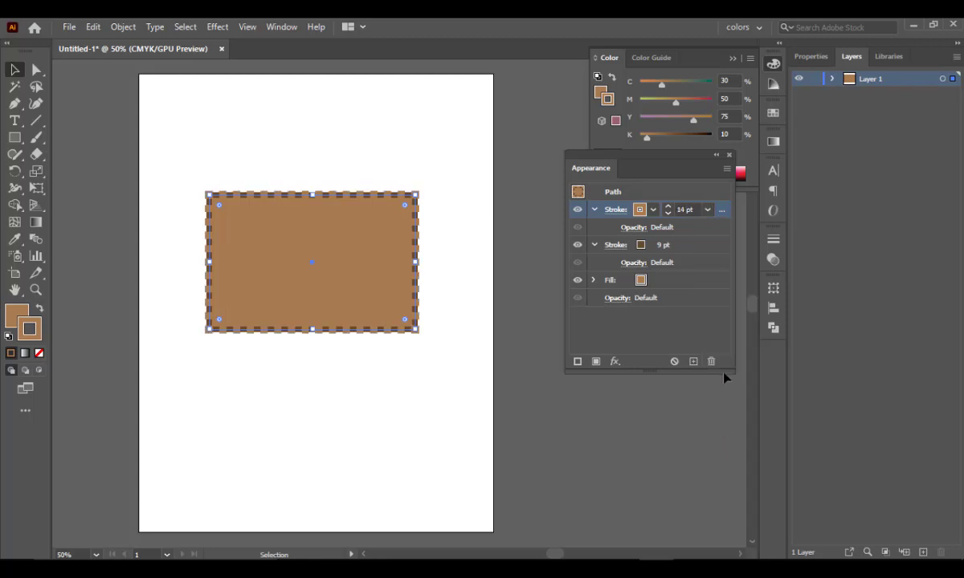
{"action": "left_click", "coordinate": [708, 210]}
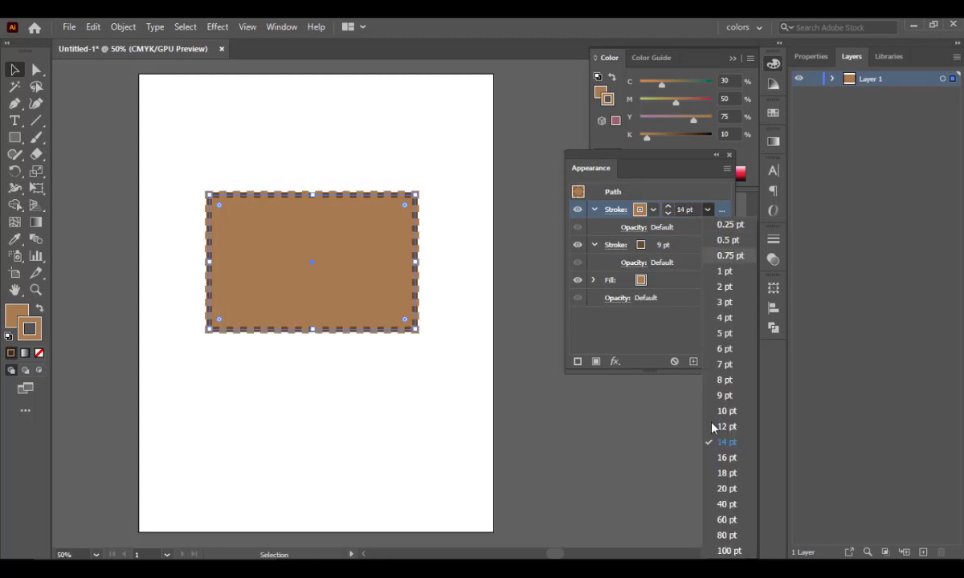
{"action": "left_click", "coordinate": [726, 474]}
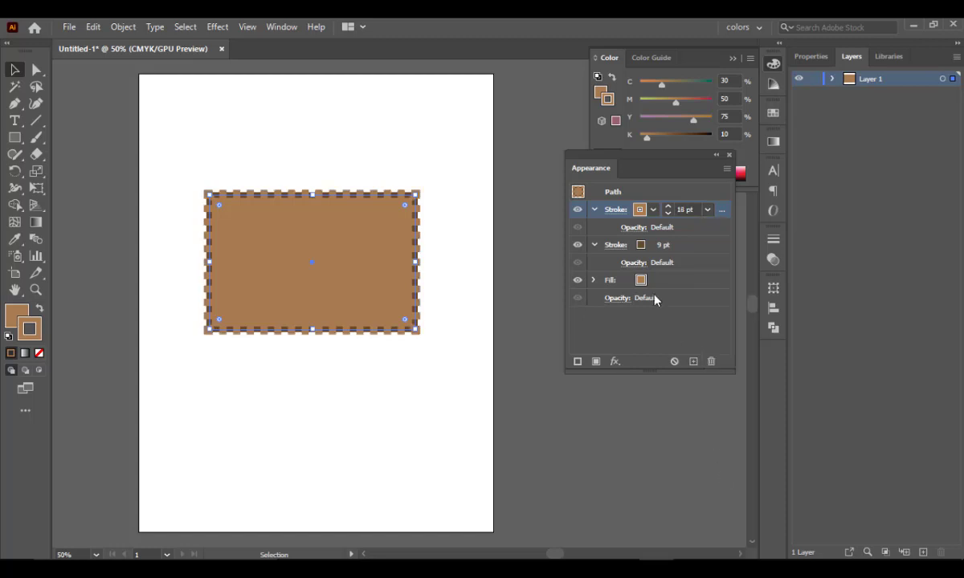
- Turn off the dashed line on the rectangle's 18 pt stroke
{"action": "left_click", "coordinate": [595, 209]}
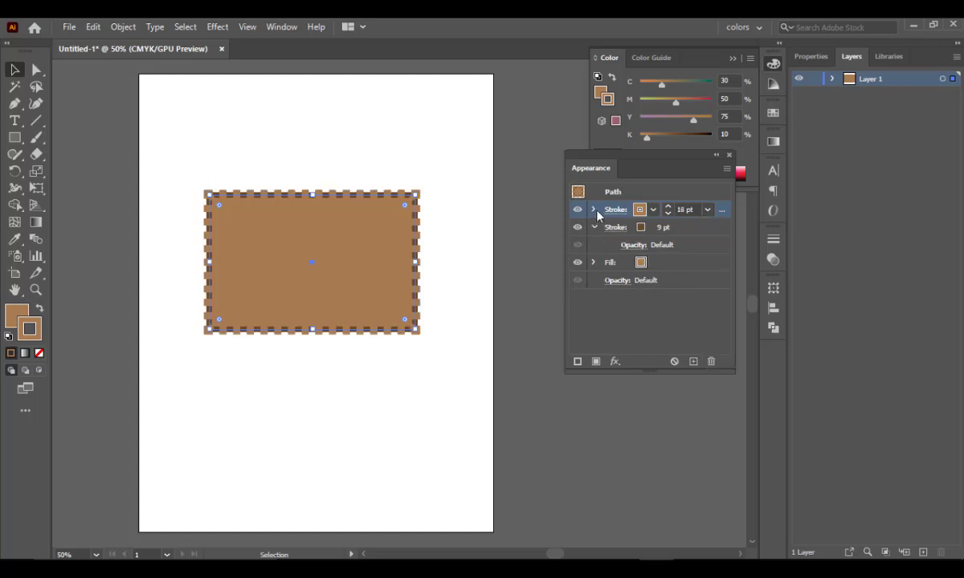
{"action": "left_click", "coordinate": [595, 210]}
{"action": "left_click", "coordinate": [615, 209]}
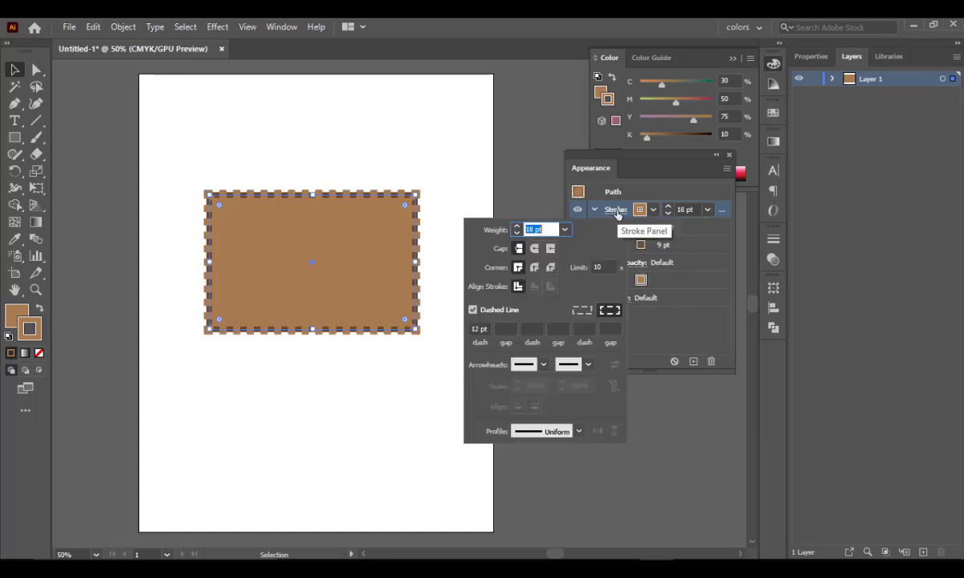
{"action": "left_click", "coordinate": [472, 309]}
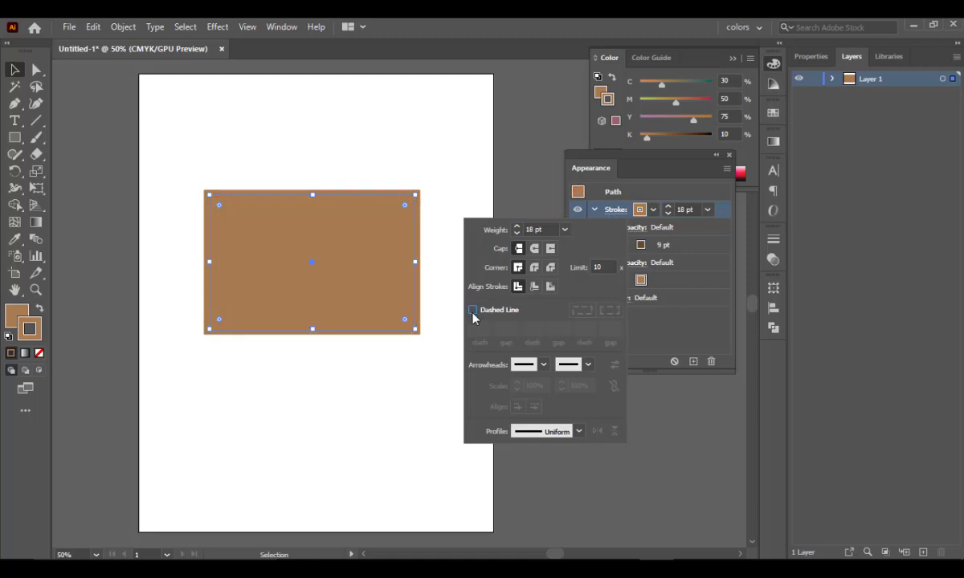
{"action": "left_click", "coordinate": [722, 217]}
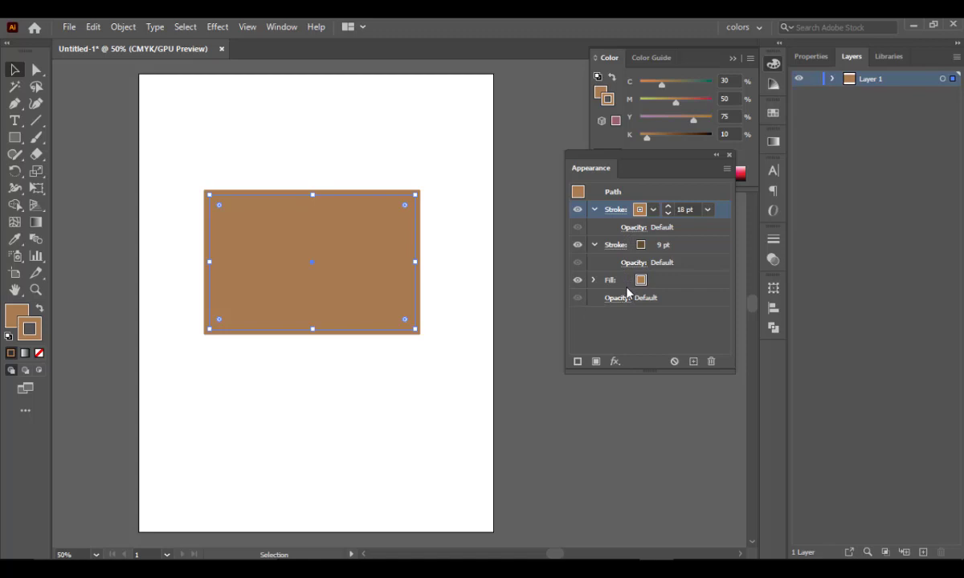
- Move the rectangle's 18 pt stroke below its fill in the appearance stacking order
{"action": "left_click_drag", "start_coordinate": [722, 210], "coordinate": [720, 287]}
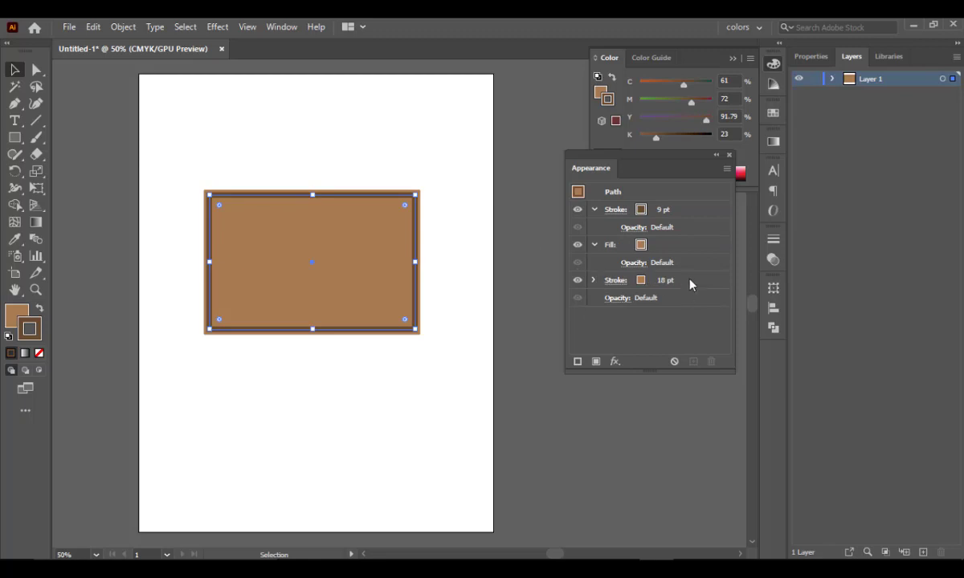
{"action": "left_click", "coordinate": [689, 281]}
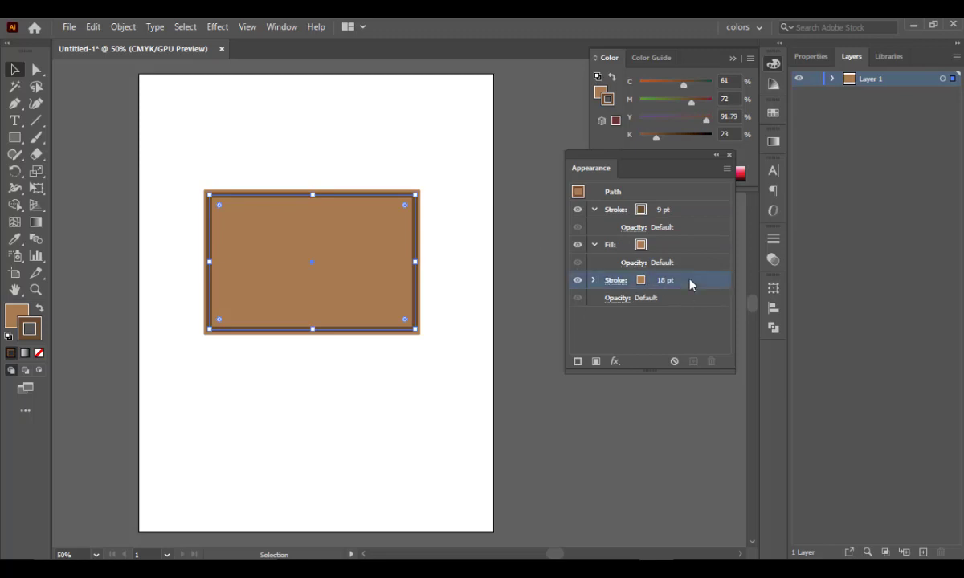
{"action": "left_click", "coordinate": [640, 281]}
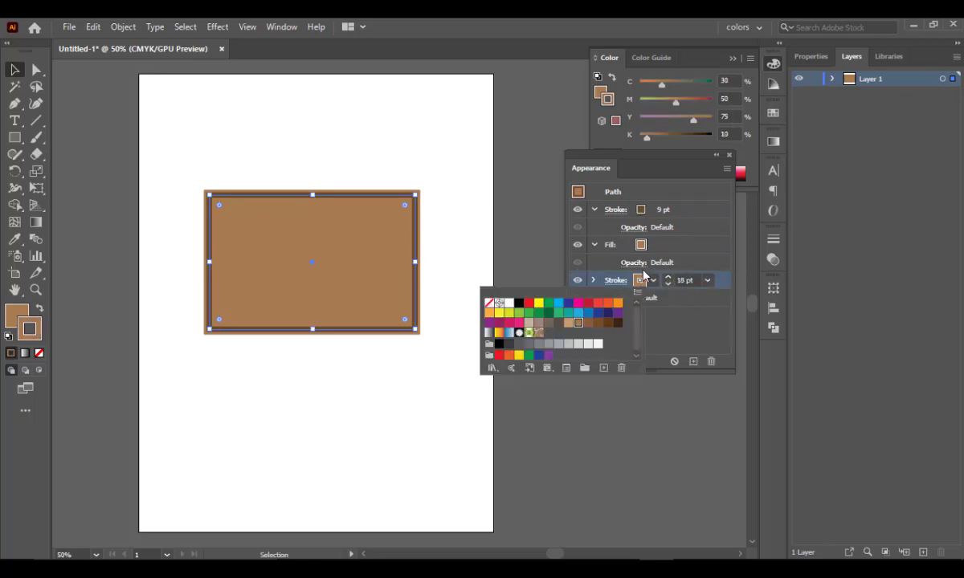
{"action": "left_click", "coordinate": [477, 235]}
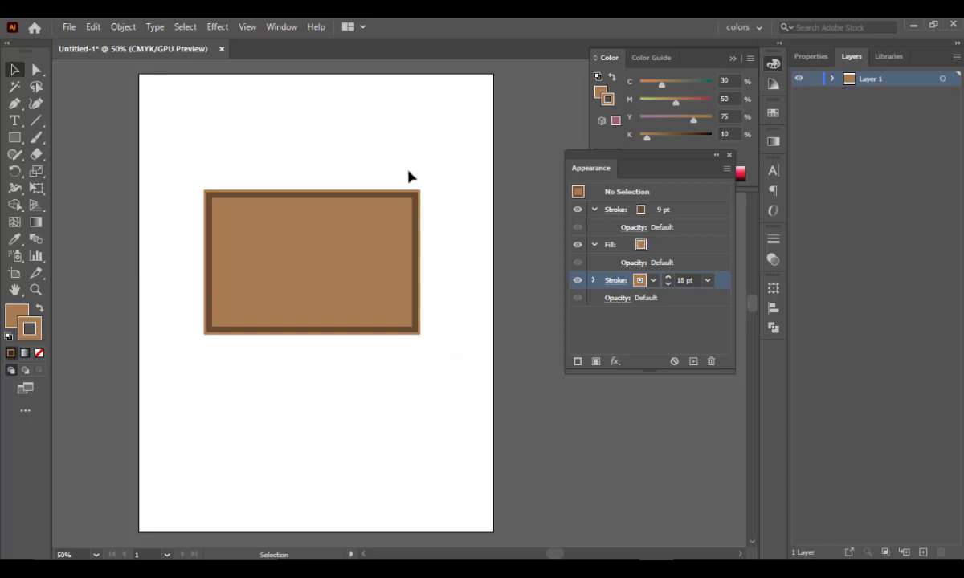
- Collapse the fill's attributes, select the rectangle and add another stroke above its 9 pt stroke
{"action": "left_click", "coordinate": [595, 244]}
{"action": "left_click", "coordinate": [595, 244]}
{"action": "left_click", "coordinate": [595, 245]}
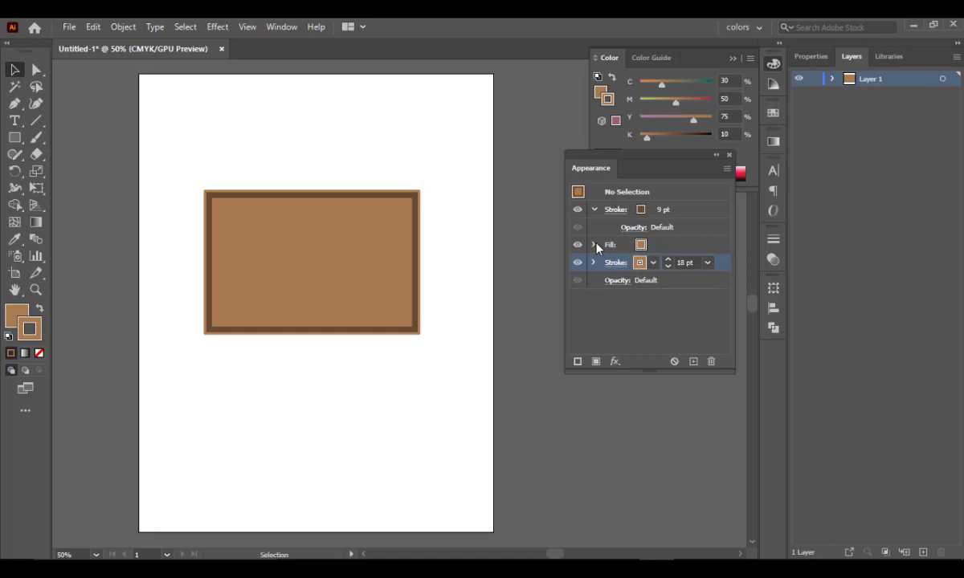
{"action": "left_click", "coordinate": [672, 249]}
{"action": "left_click", "coordinate": [681, 211]}
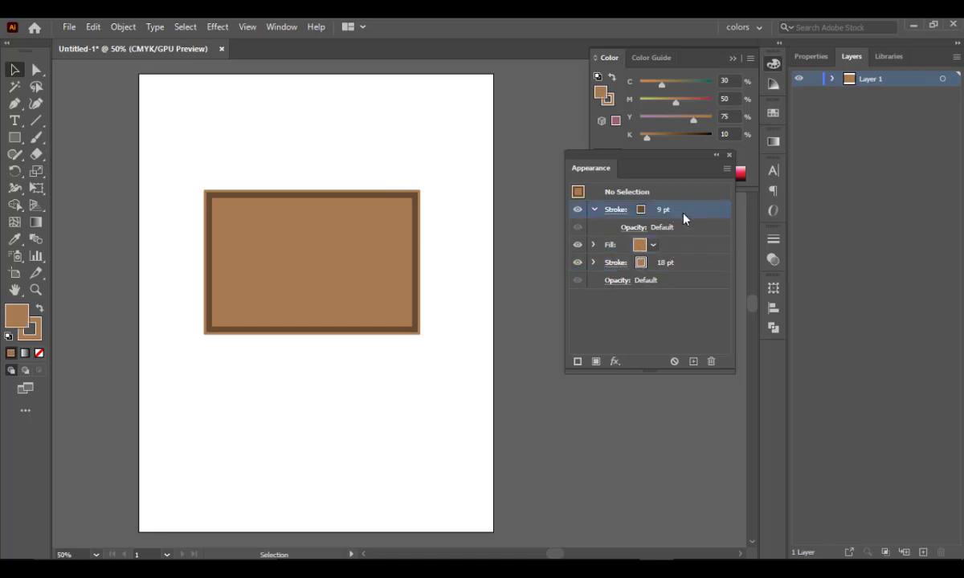
{"action": "left_click", "coordinate": [346, 258]}
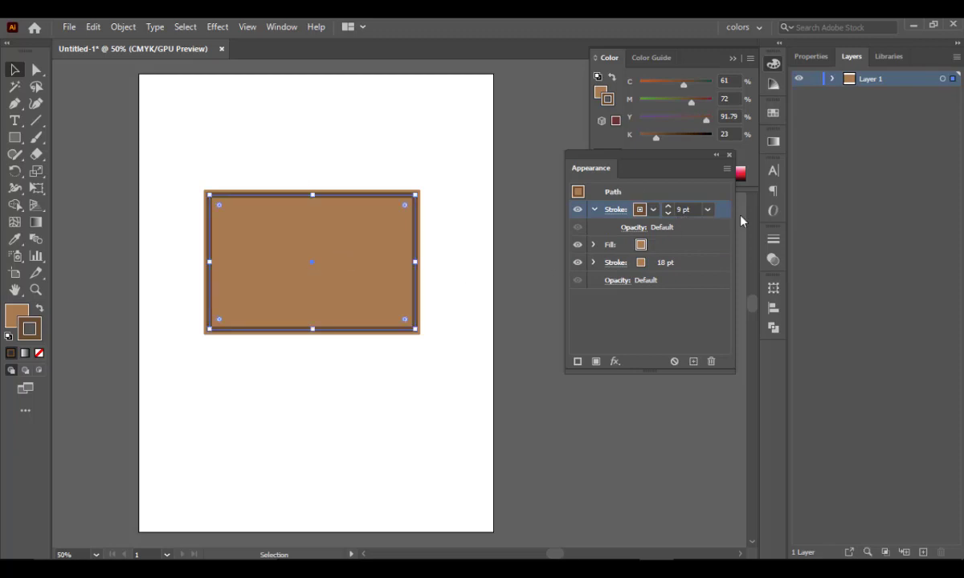
{"action": "left_click", "coordinate": [578, 363]}
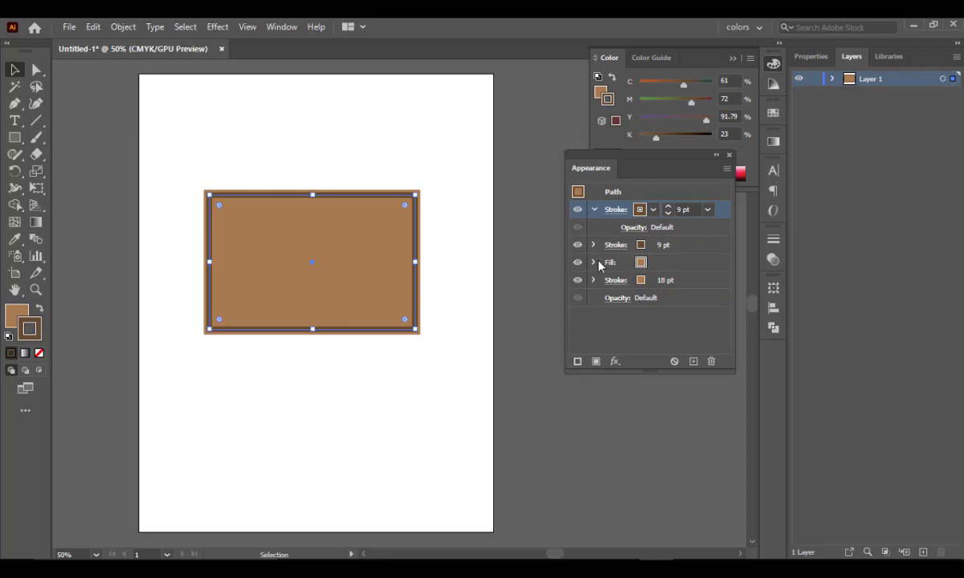
- Collapse the new topmost stroke's attributes and turn on its dashed line with a 12 pt dash
{"action": "left_click", "coordinate": [592, 209]}
{"action": "left_click", "coordinate": [617, 210]}
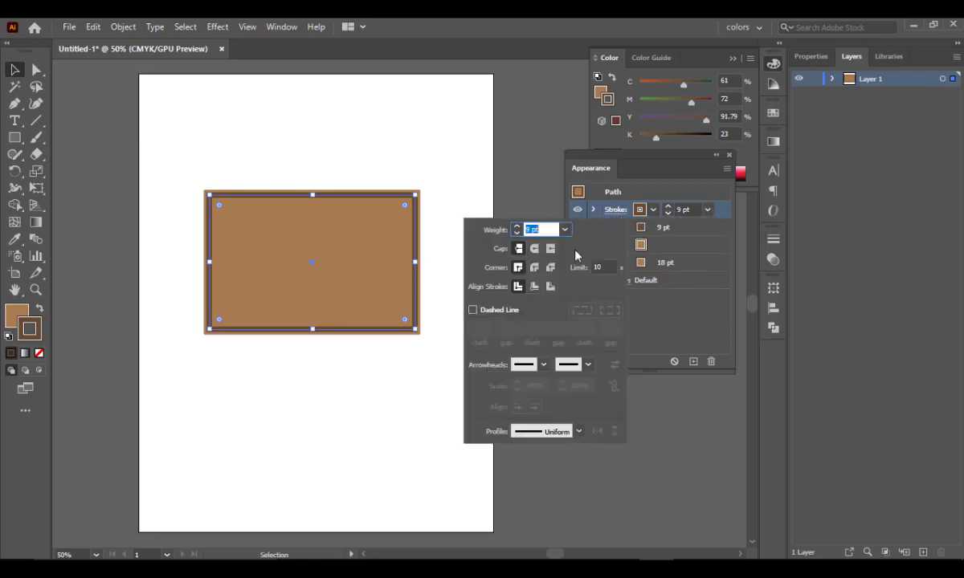
{"action": "left_click", "coordinate": [472, 310]}
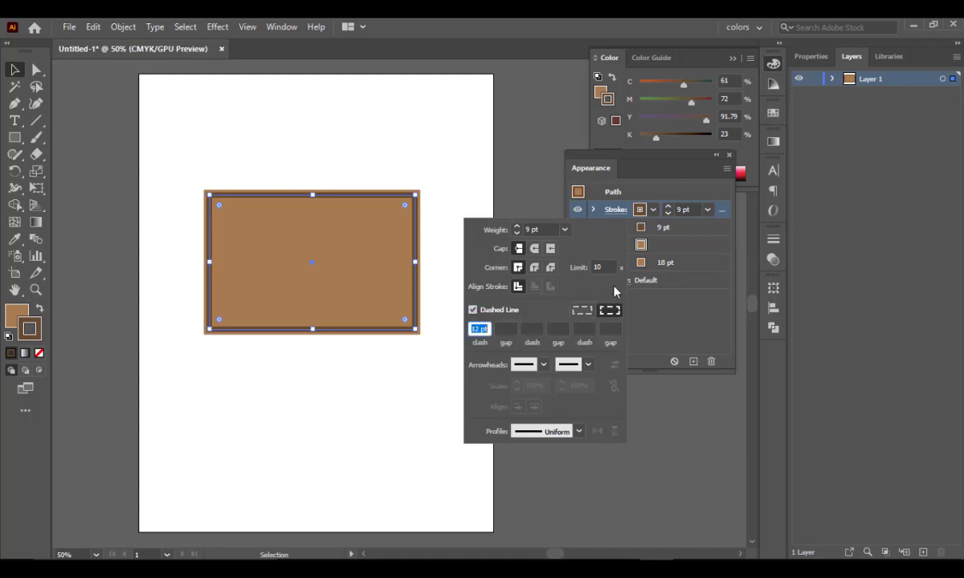
- Set the dashed stroke's weight to 20 pt and move it below the 18 pt stroke
{"action": "left_click", "coordinate": [708, 211]}
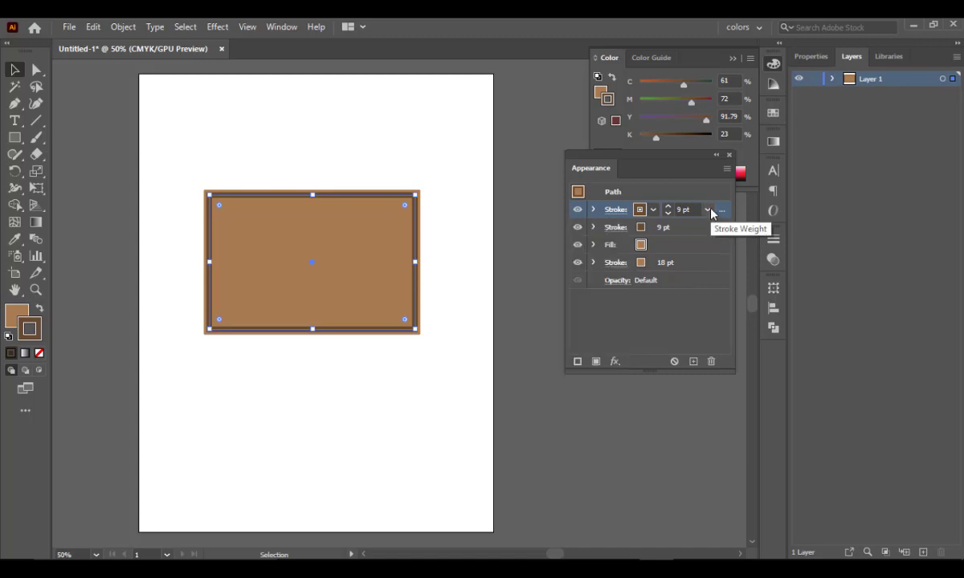
{"action": "left_click", "coordinate": [707, 211]}
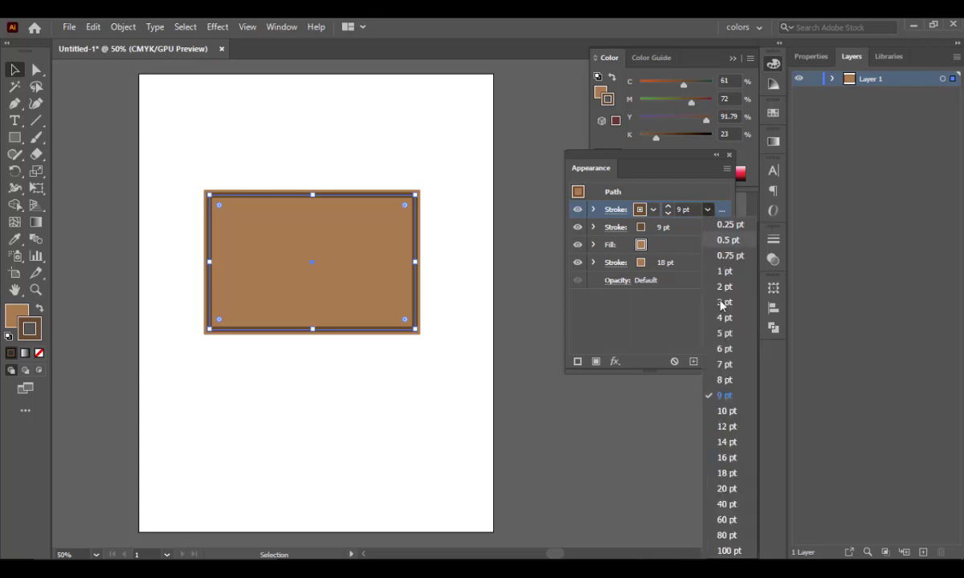
{"action": "left_click", "coordinate": [726, 489]}
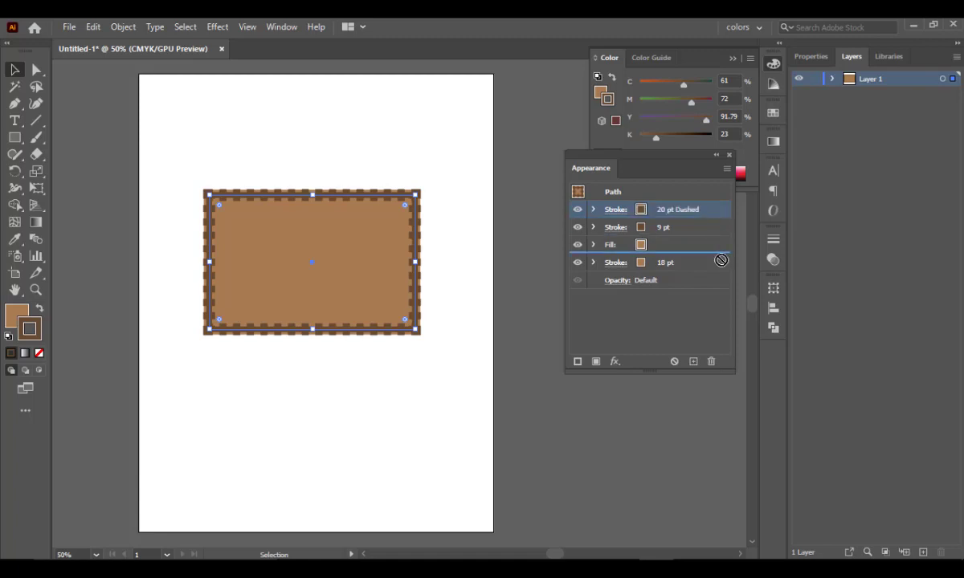
{"action": "left_click_drag", "start_coordinate": [720, 269], "coordinate": [720, 268]}
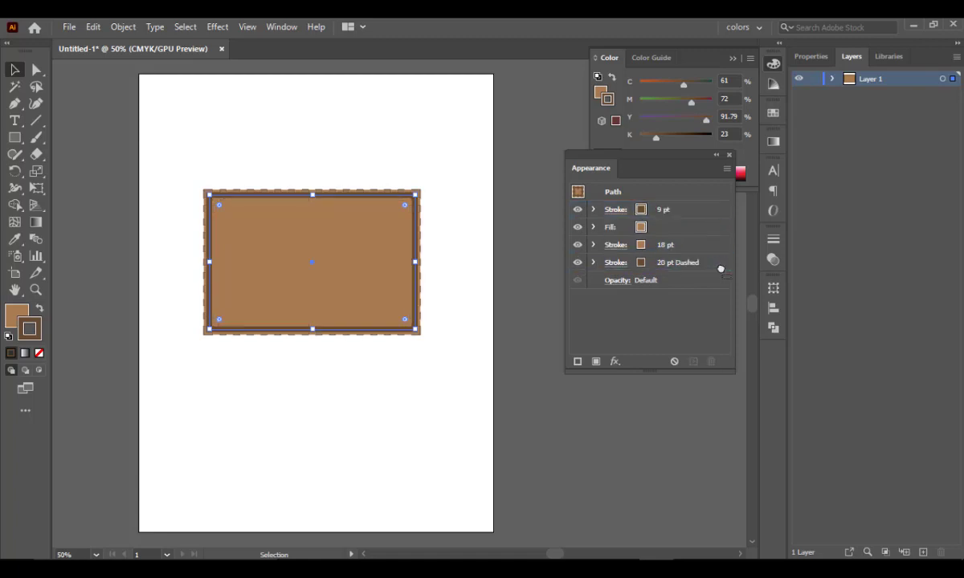
- Try a 40 pt weight on the dashed stroke and set it back to 20 pt
{"action": "left_click", "coordinate": [674, 266]}
{"action": "left_click", "coordinate": [707, 263]}
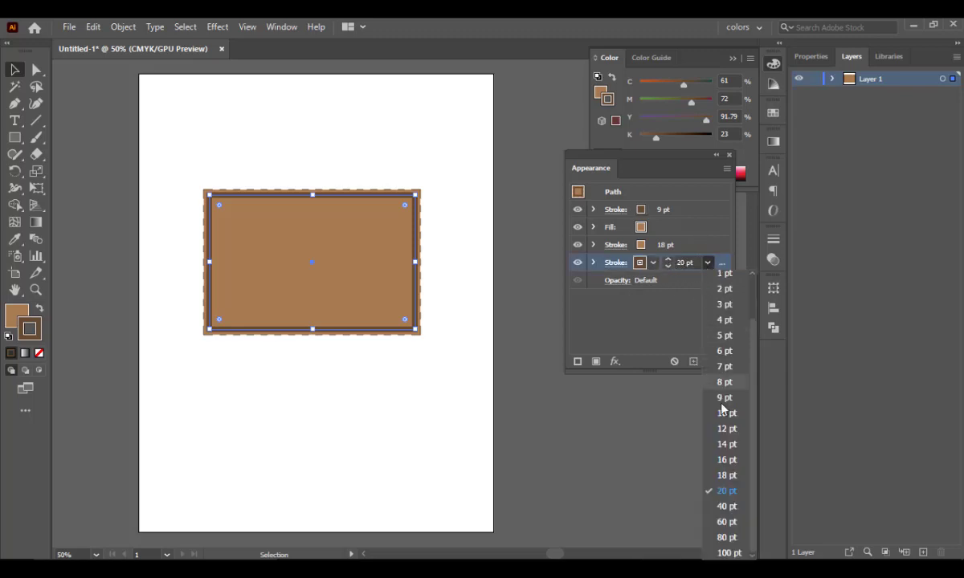
{"action": "left_click", "coordinate": [727, 507]}
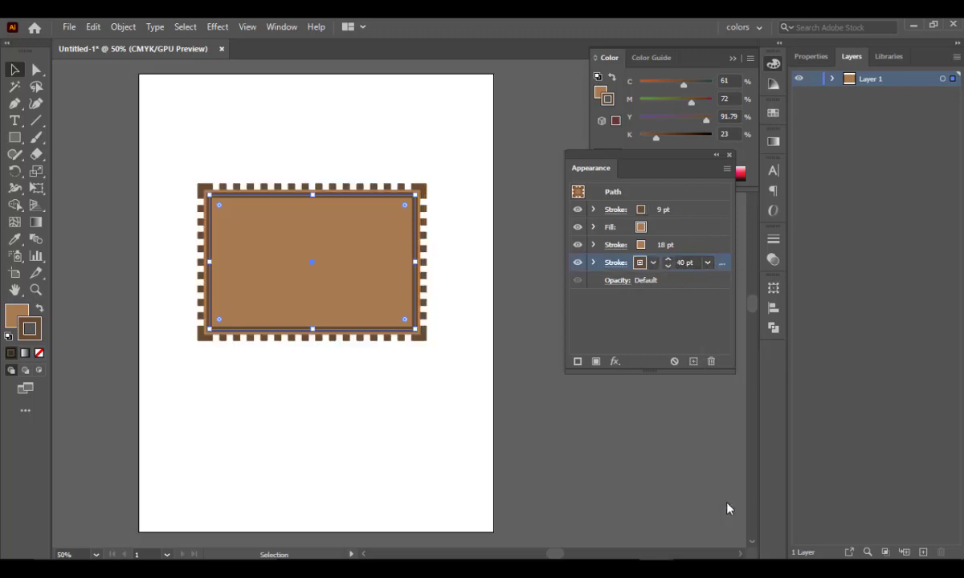
{"action": "left_click", "coordinate": [707, 263]}
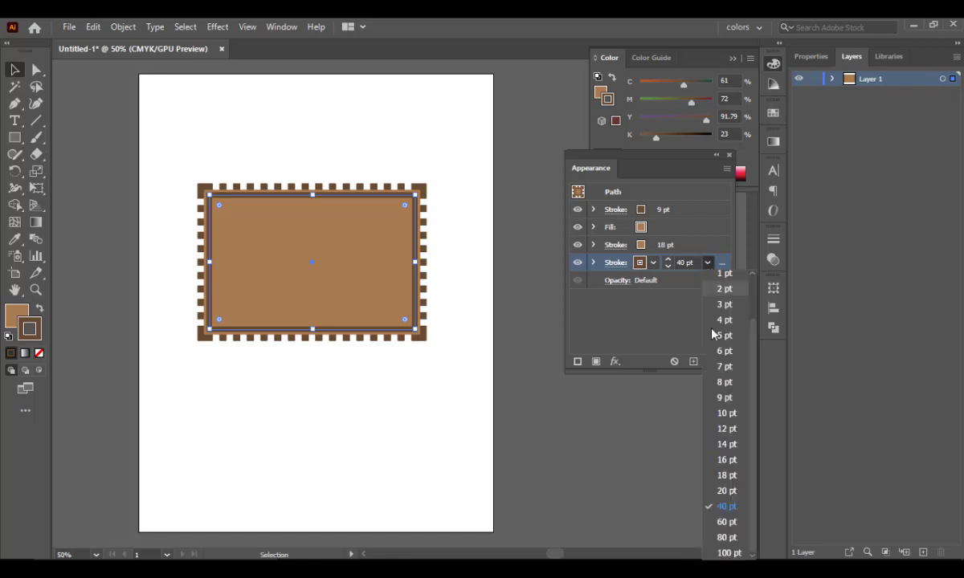
{"action": "left_click", "coordinate": [727, 491]}
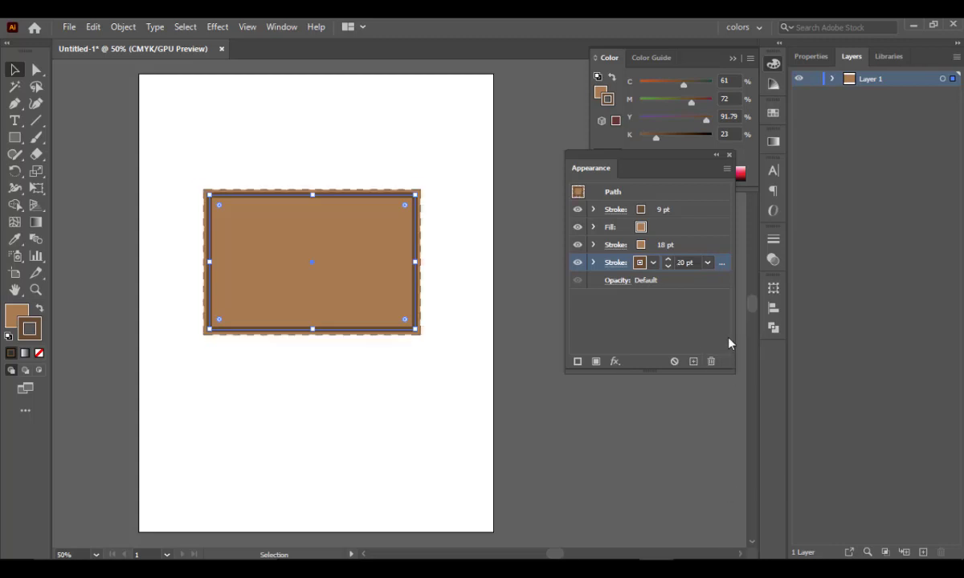
- Try a 24 pt weight on the dashed stroke, set it to 26 pt and deselect the rectangle
{"action": "double_click", "coordinate": [682, 262]}
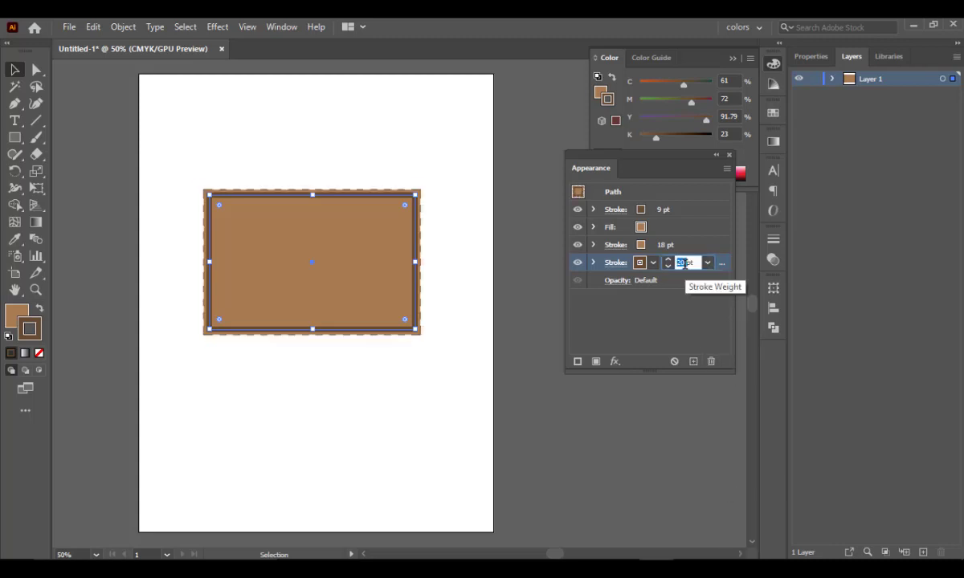
{"action": "type", "text": "24"}
{"action": "key", "text": "Return"}
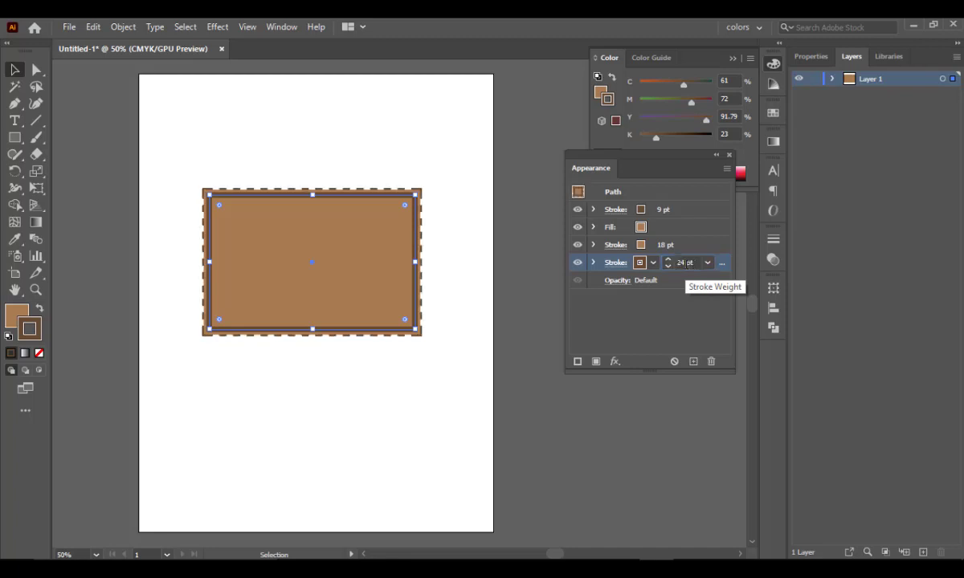
{"action": "double_click", "coordinate": [682, 263]}
{"action": "type", "text": "26"}
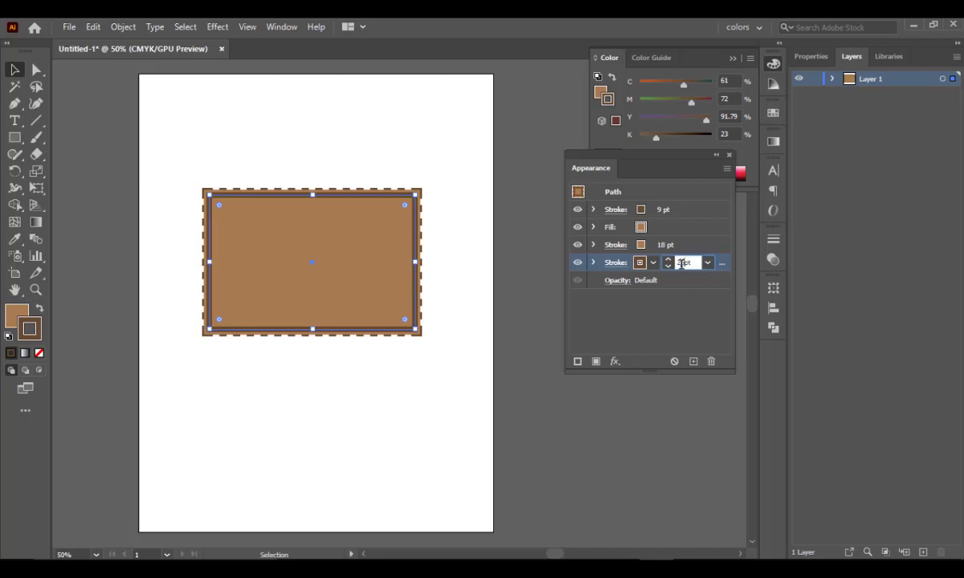
{"action": "key", "text": "Return"}
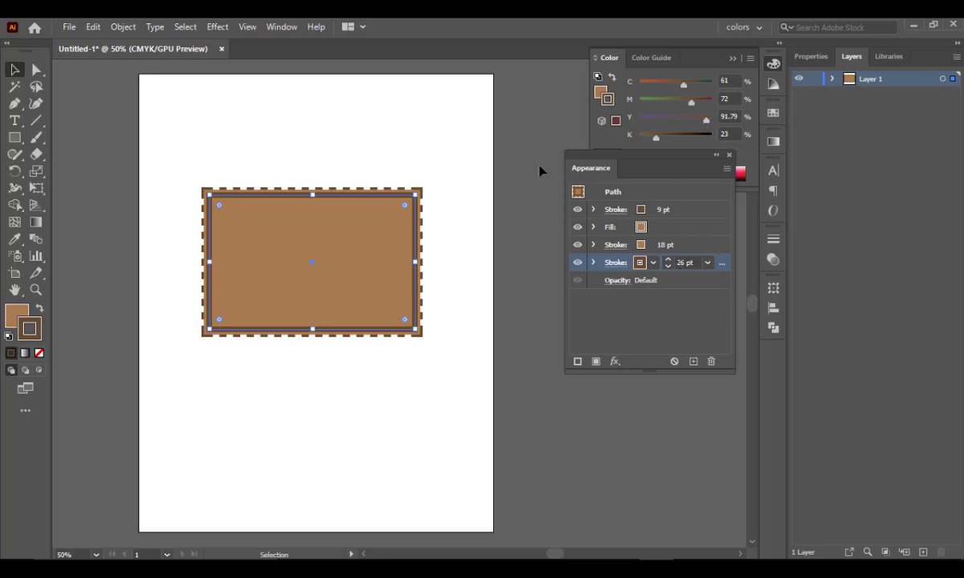
{"action": "left_click", "coordinate": [450, 205]}
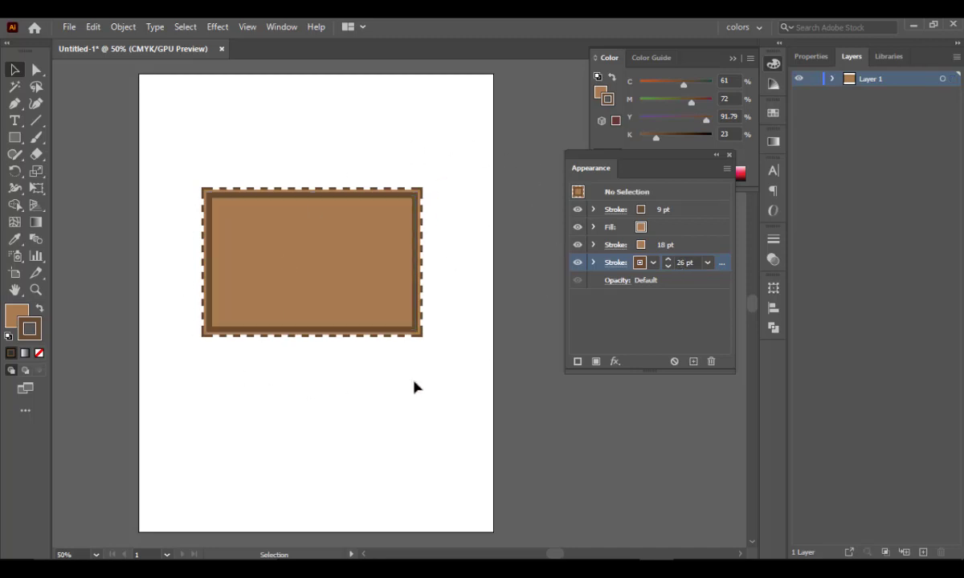
{"action": "key", "text": "ctrl+minus"}
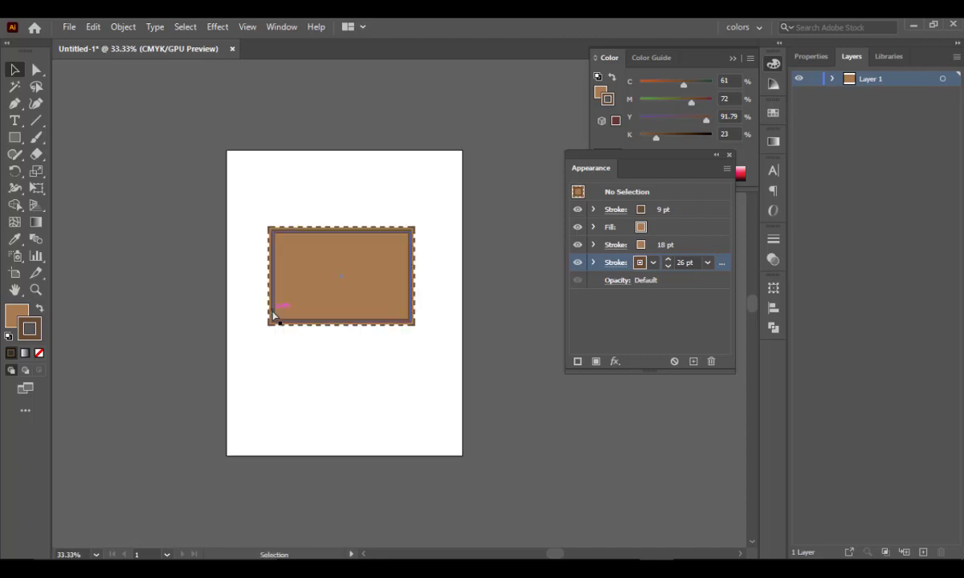
{"action": "key", "text": "ctrl+plus"}
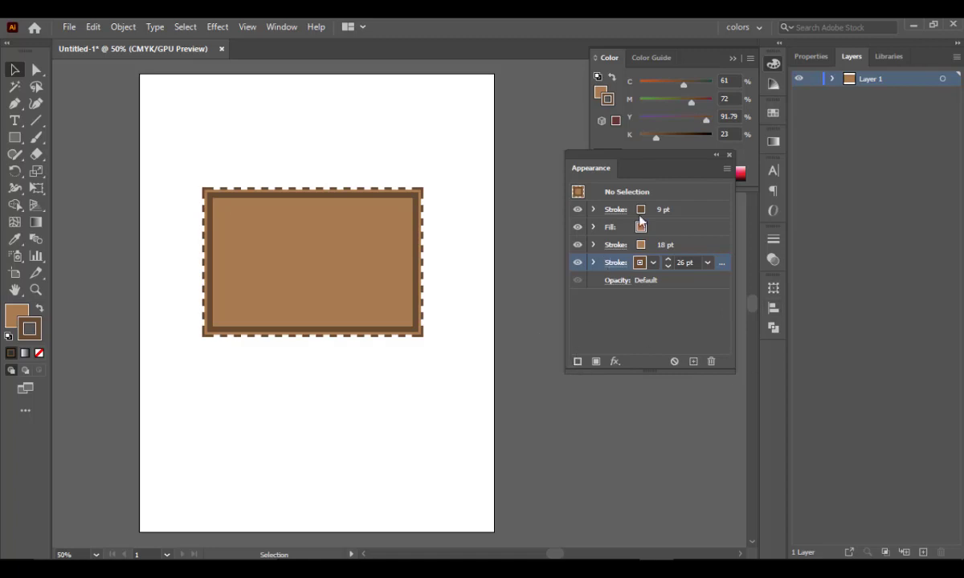
- Add a new fill above the 26 pt dashed stroke and delete it again
{"action": "left_click", "coordinate": [727, 170]}
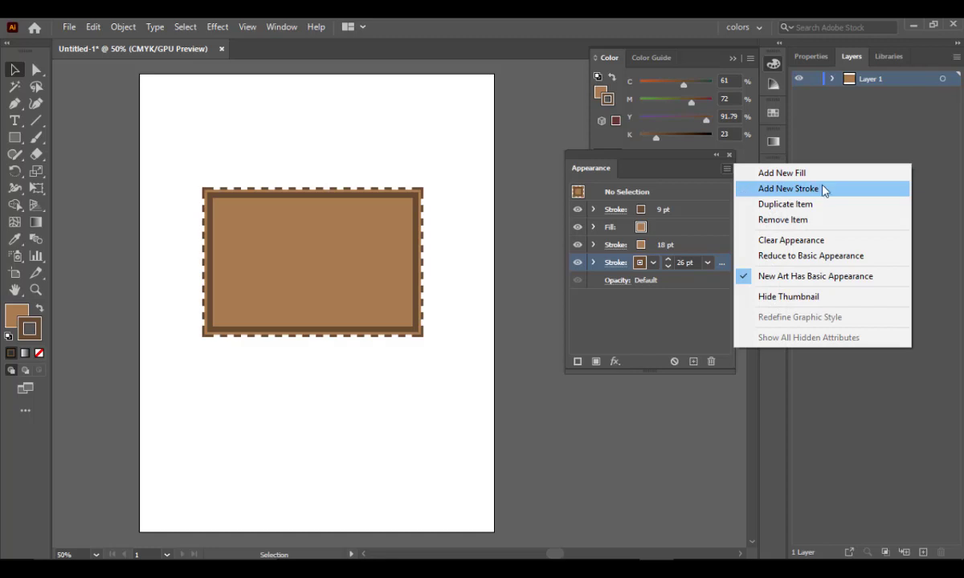
{"action": "left_click", "coordinate": [791, 174]}
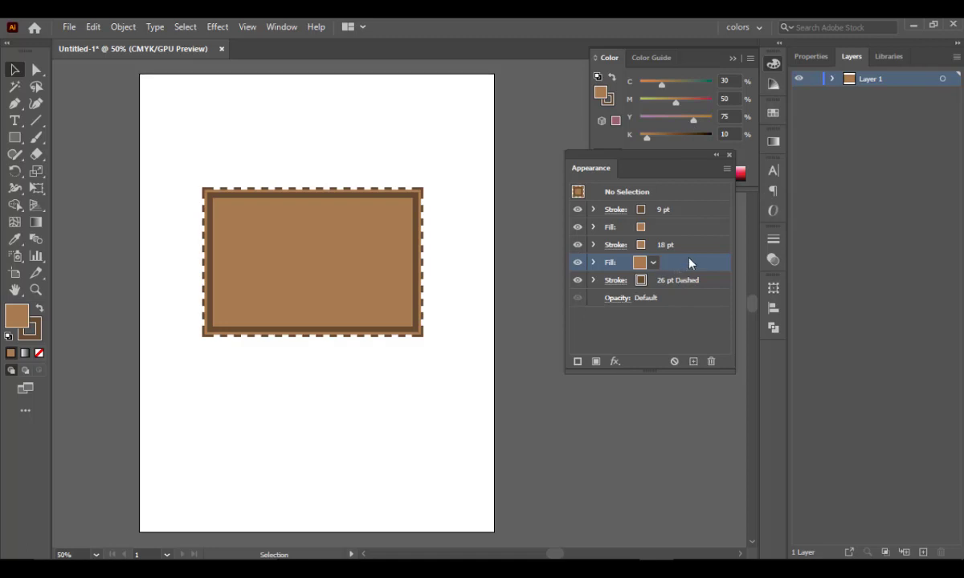
{"action": "left_click", "coordinate": [709, 362]}
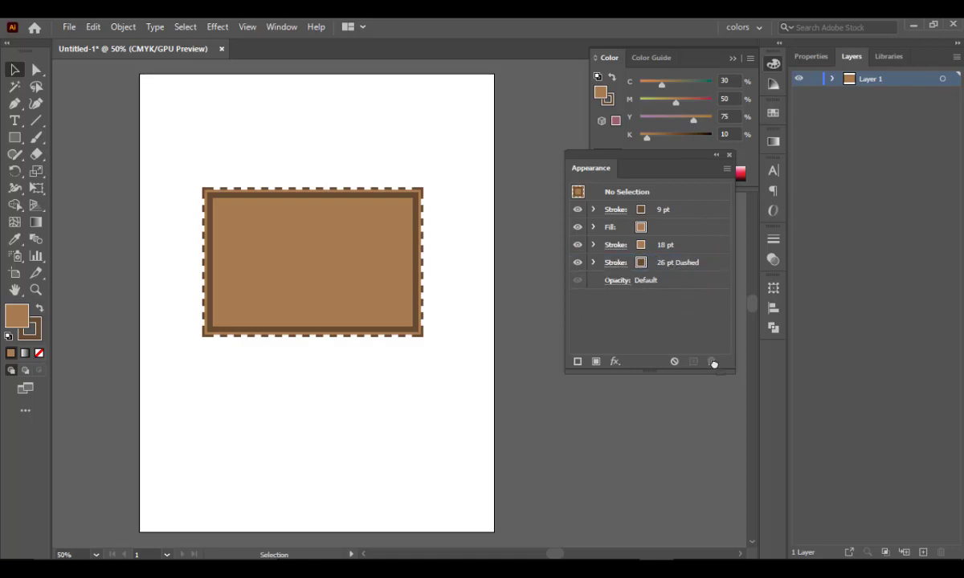
- Select the whole rectangle on the artboard
{"action": "left_click_drag", "start_coordinate": [163, 165], "coordinate": [437, 396]}
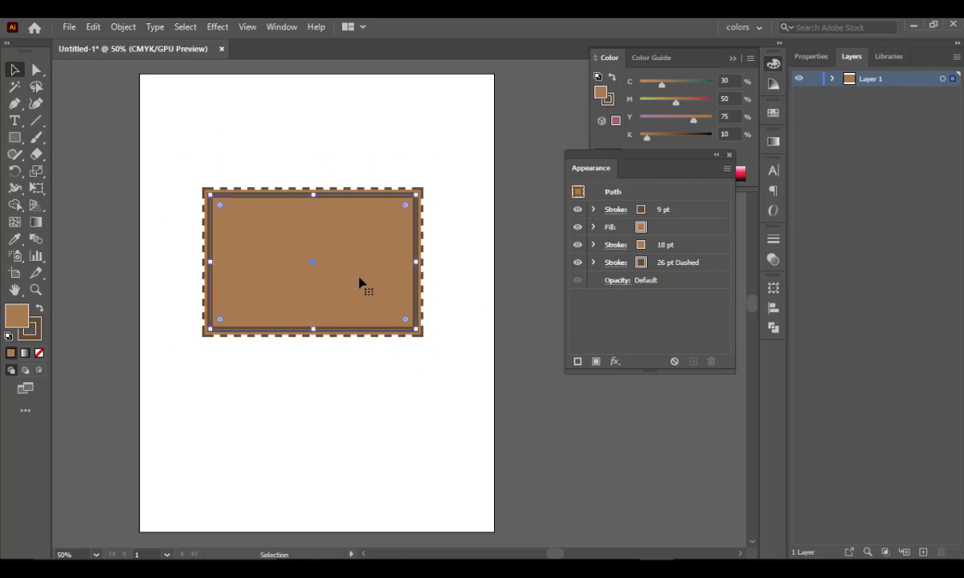